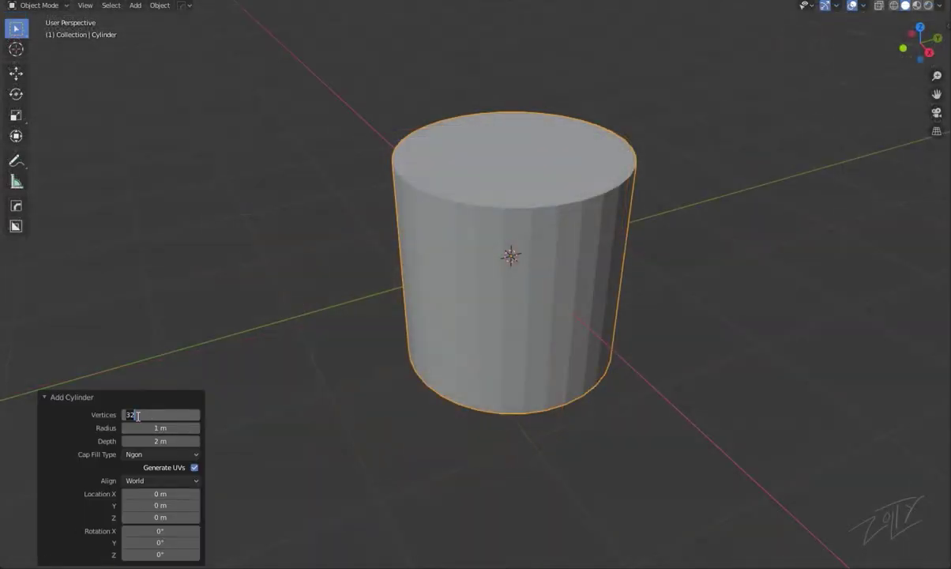
Add a cylinder with more side vertices, then try and undo a Ctrl+2 subdivision preview.
right_click(480, 225)
key("Tab")
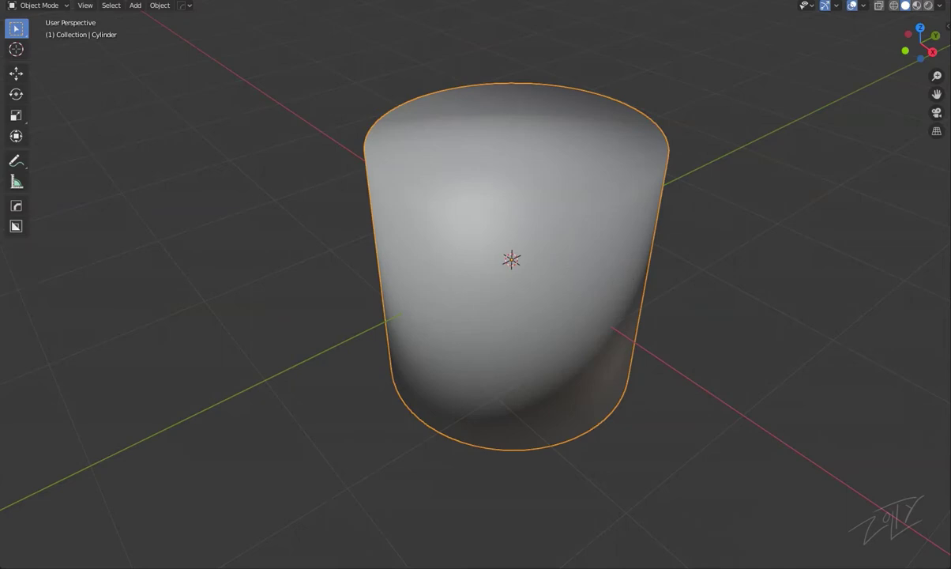
key("ctrl+z")
key("Tab")
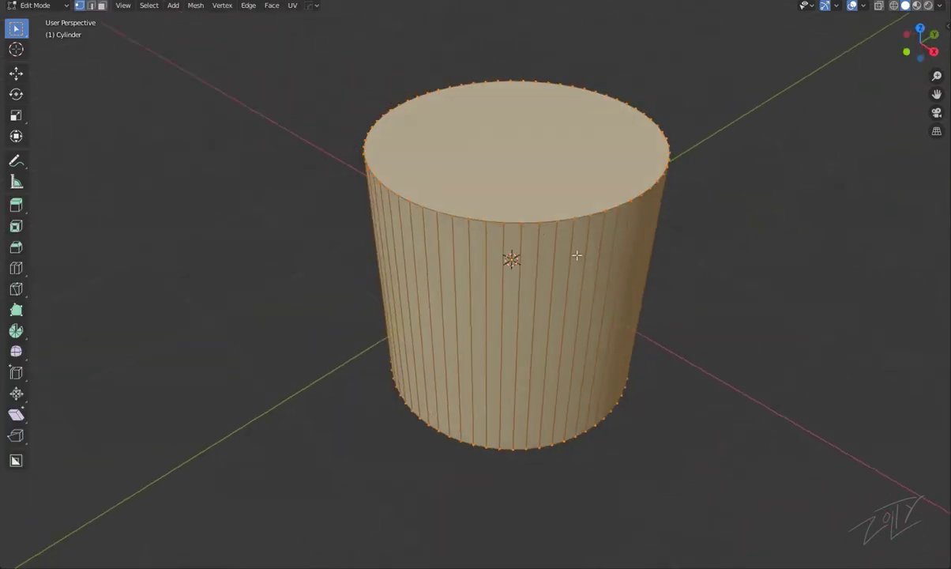
key("Tab")
Cut a new edge loop around the cylinder's middle in Edit Mode.
mouse_move(533, 255)
middle_mouse_down()
mouse_move(579, 237)
mouse_move(514, 259)
middle_mouse_up()
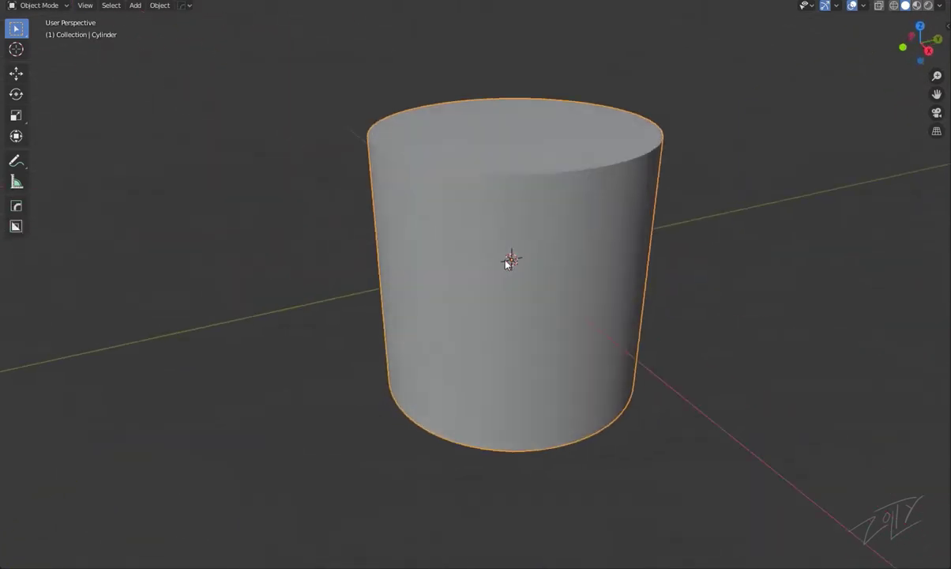
key("Tab")
key("ctrl+r")
left_click(511, 264)
Keep the middle loop centred and inset both end caps, selected via Similar > Polygon Sides.
right_click(537, 282)
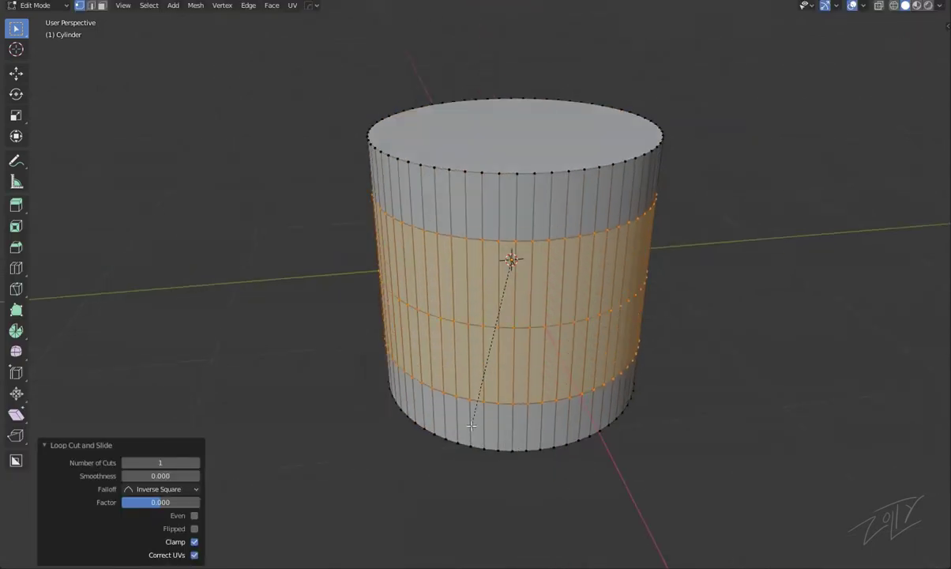
left_click(465, 454)
key("3")
left_click(513, 147)
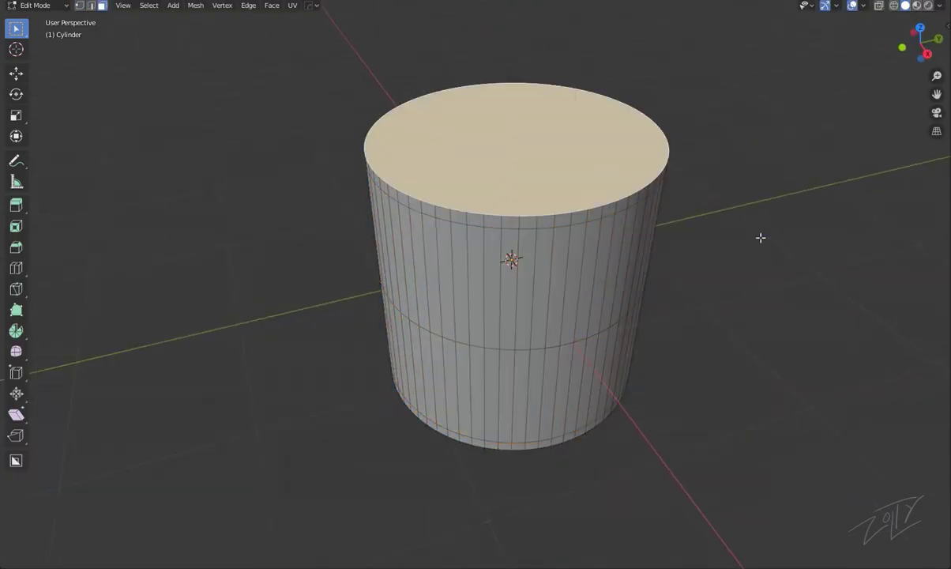
key("shift+g")
left_click(516, 206)
middle_click_drag(515, 206, 522, 221)
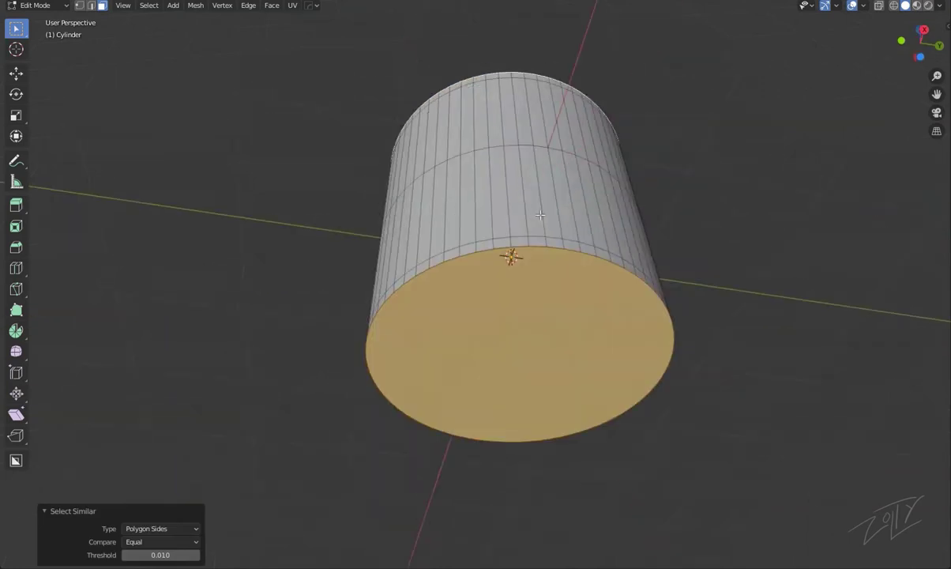
left_click(699, 173)
middle_click_drag(510, 255, 500, 276)
scroll(501, 275, "up", 4)
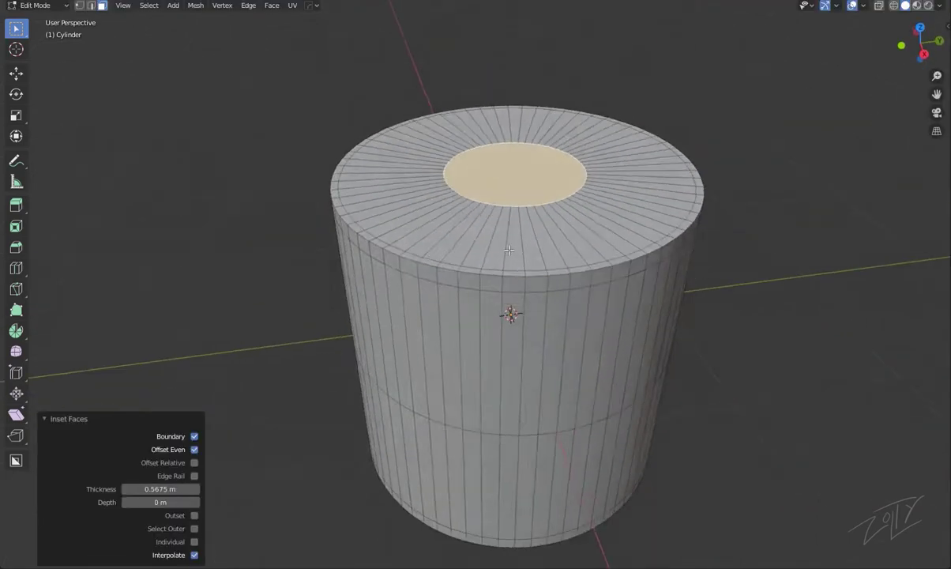
Fully crease the cap rim edges and mark them sharp.
key("alt+a")
left_click(733, 424)
right_click(505, 271)
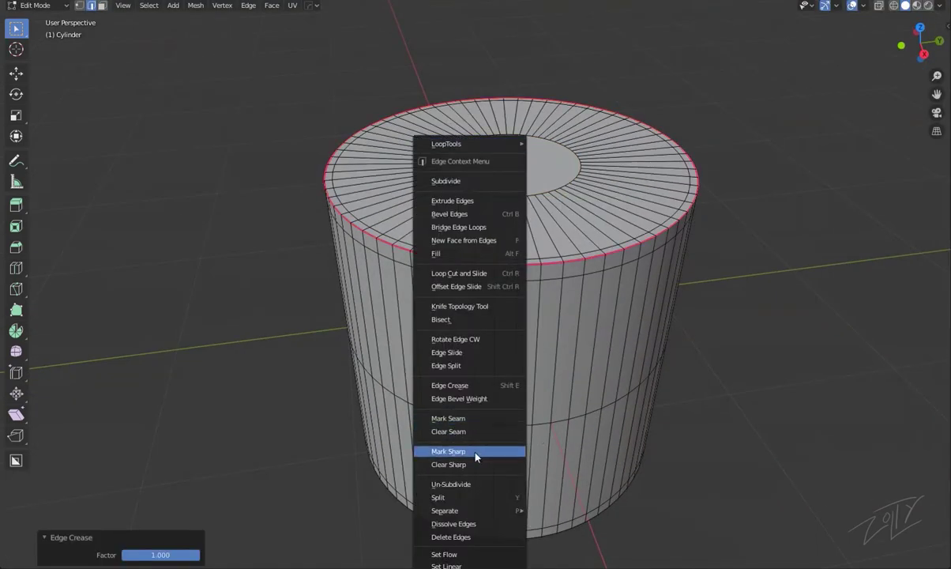
left_click(476, 453)
middle_click_drag(476, 337, 512, 237)
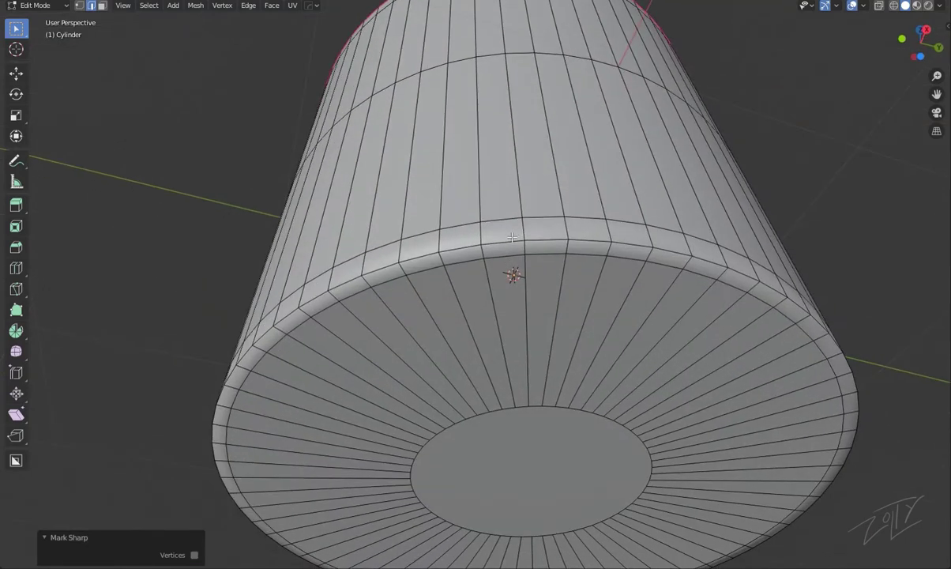
mouse_move(714, 184)
middle_mouse_down()
mouse_move(575, 304)
mouse_move(547, 303)
middle_mouse_up()
Select the whole cylinder mesh in top view and start duplicating it.
key("Tab")
key("Tab")
key("a")
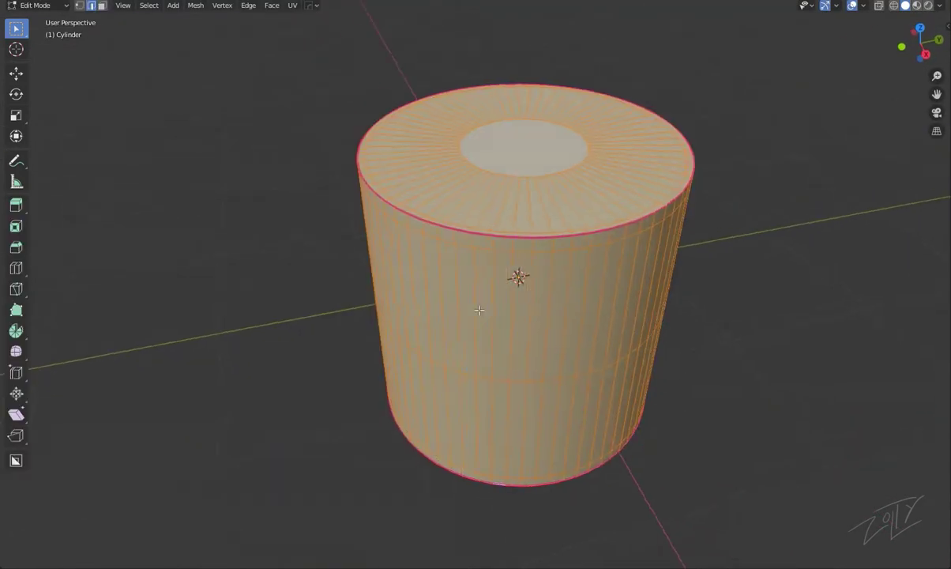
key("KP_7")
key("shift+d")
Place a half-size duplicate cylinder to the left of the main one and raise it.
key("x")
left_click(355, 298)
key("s")
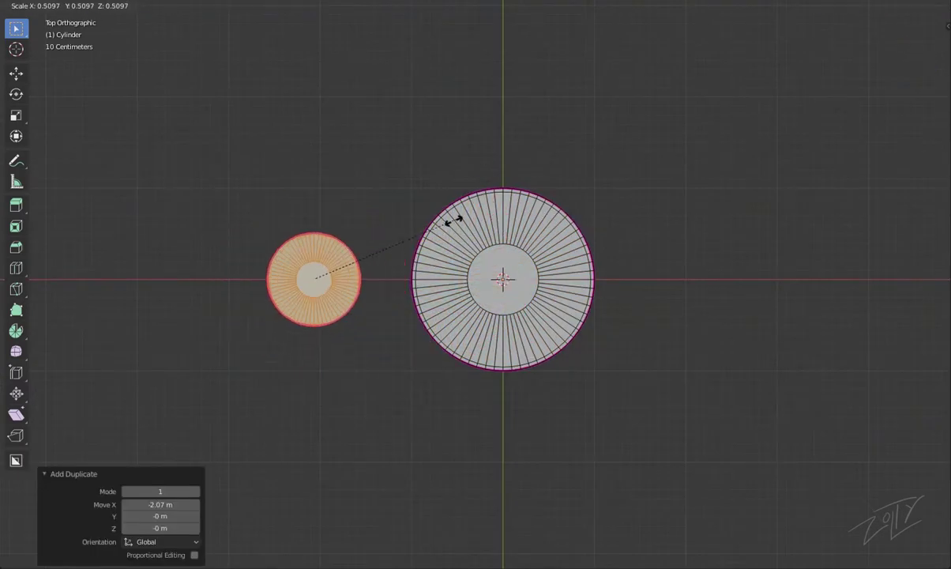
left_click(485, 251)
mouse_move(485, 252)
middle_mouse_down()
mouse_move(442, 237)
mouse_move(395, 197)
middle_mouse_up()
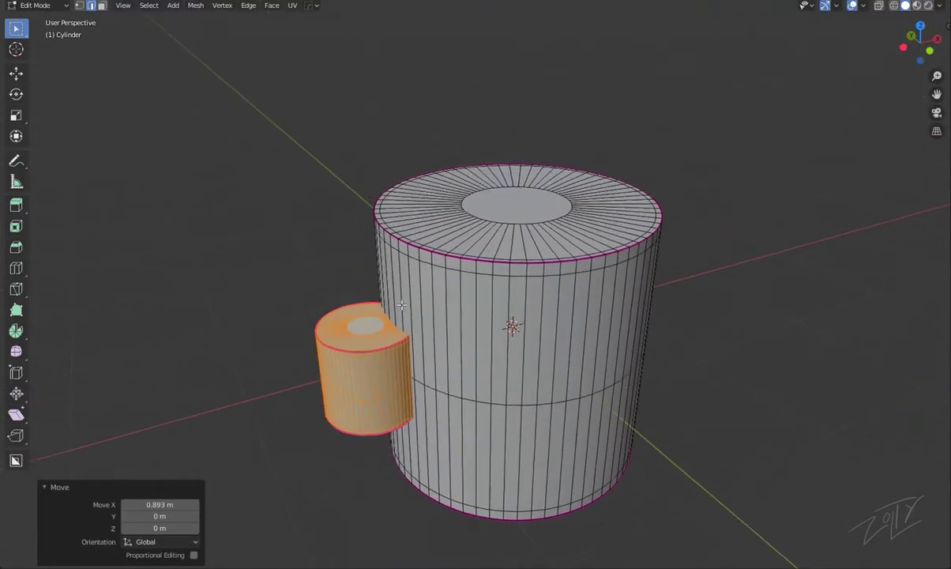
key("g")
key("z")
left_click(375, 270)
scroll(374, 269, "up", 3)
Inset and resize the small cylinder's inner top face.
key("3")
left_click(447, 341)
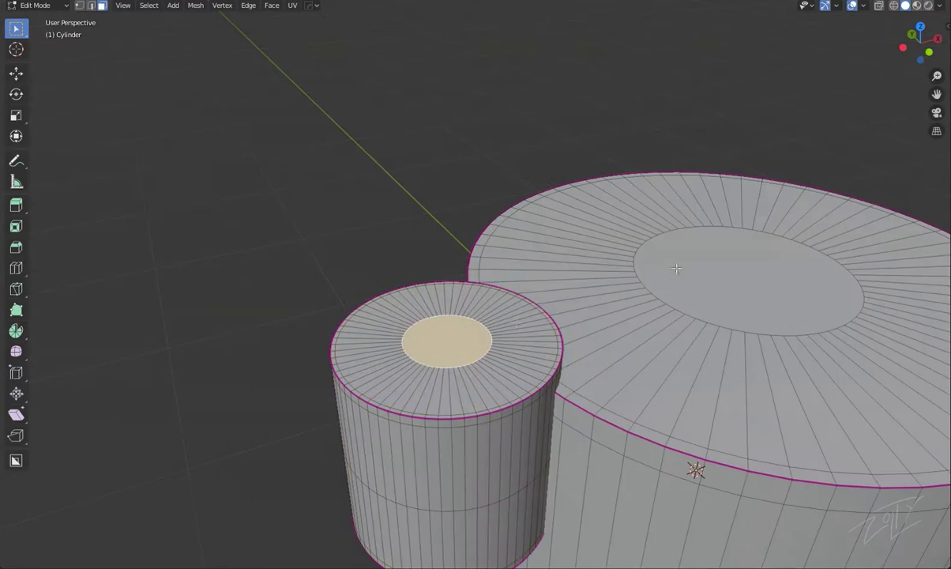
left_click(63, 189)
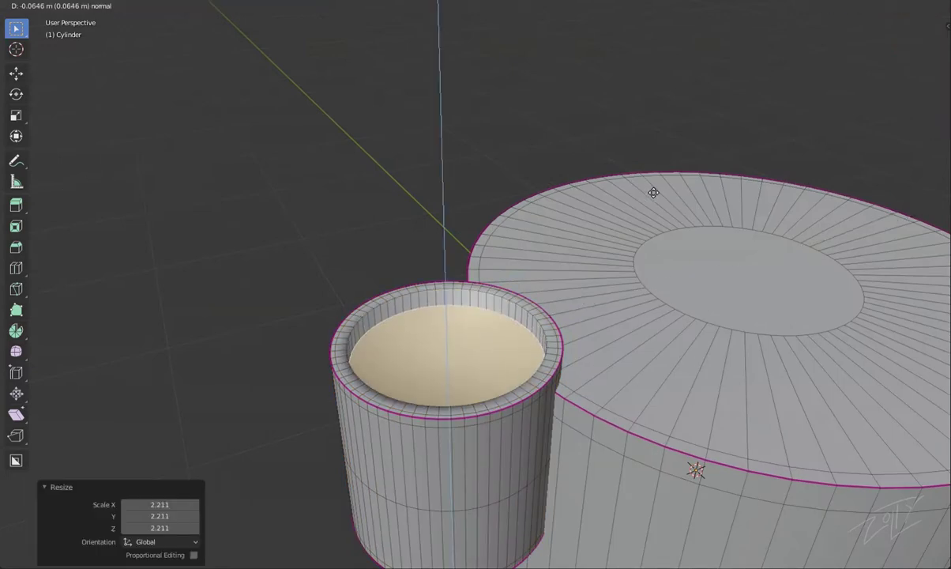
left_click(620, 214)
key("KP_7")
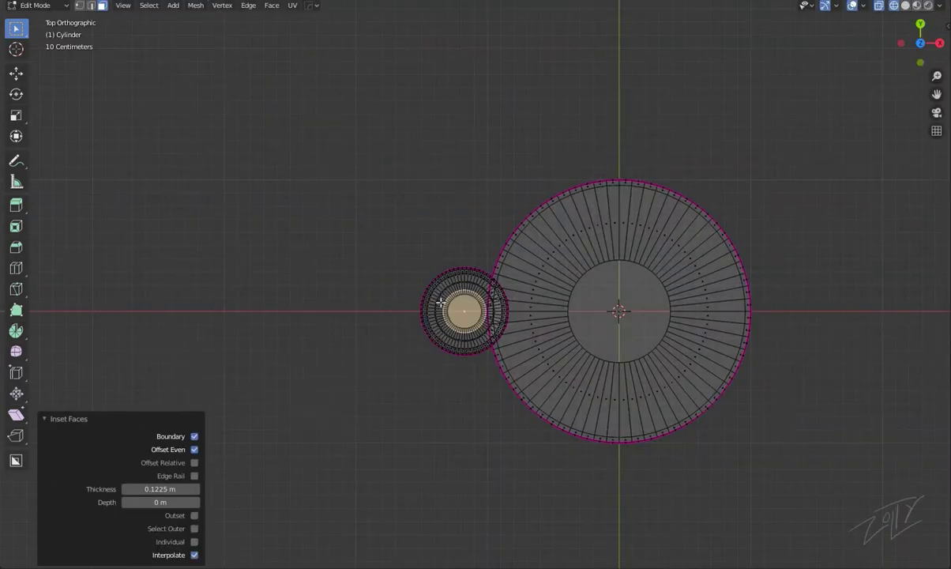
scroll(446, 302, "up", 5)
left_click(668, 163)
mouse_move(668, 164)
middle_mouse_down()
mouse_move(552, 272)
mouse_move(388, 327)
mouse_move(395, 395)
mouse_move(399, 339)
mouse_move(402, 439)
mouse_move(408, 368)
middle_mouse_up()
Scale the inner top face in X-ray top view and add the matching bottom face.
key("KP_7")
key("alt+z")
scroll(465, 336, "up", 5)
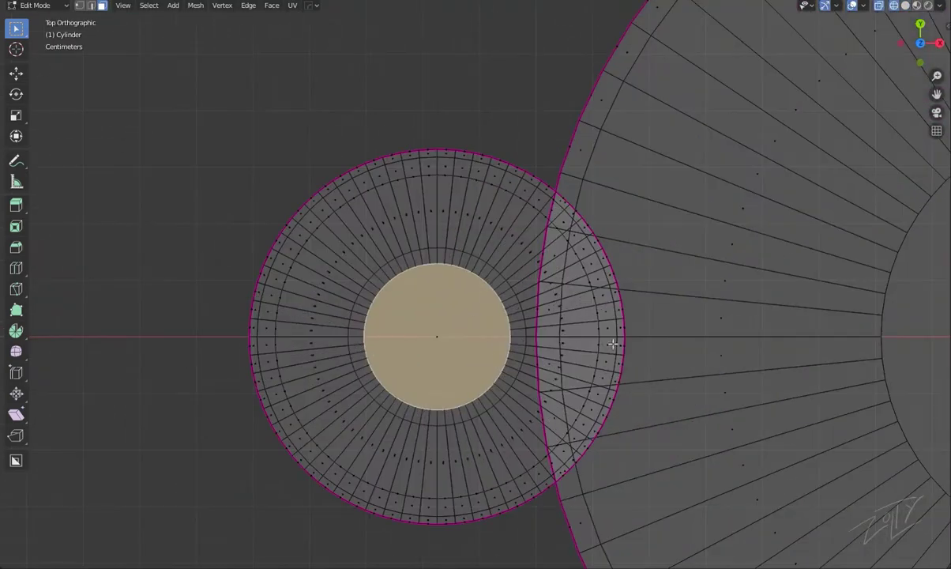
key("s")
left_click(649, 350)
mouse_move(650, 350)
middle_mouse_down()
mouse_move(488, 360)
mouse_move(476, 346)
middle_mouse_up()
left_click(476, 346, "shift")
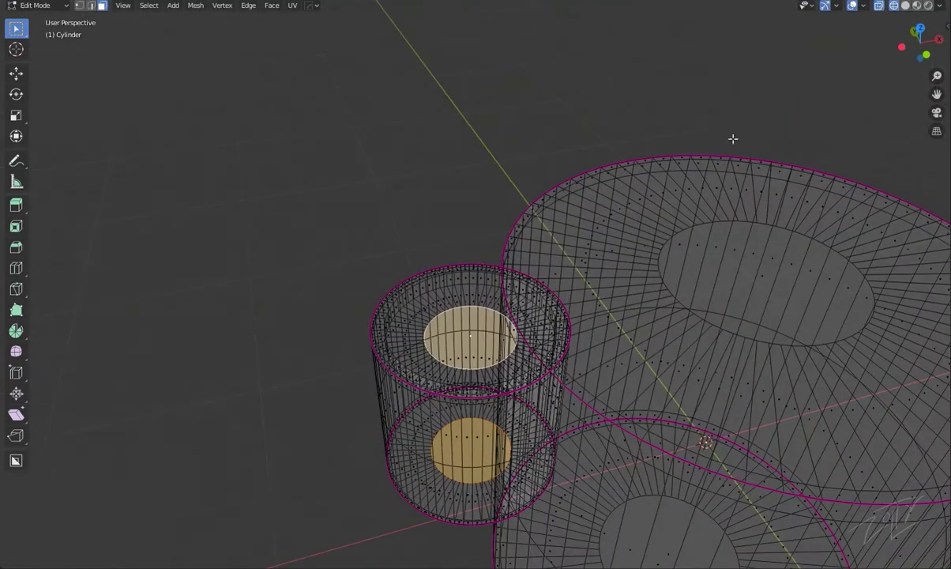
Bridge the inner top and bottom faces with LoopTools to bore a hole through the boss.
key("n")
left_click(944, 302)
left_click(945, 271)
left_click(887, 38)
key("alt+z")
scroll(434, 293, "up", 3)
scroll(434, 293, "up", 2)
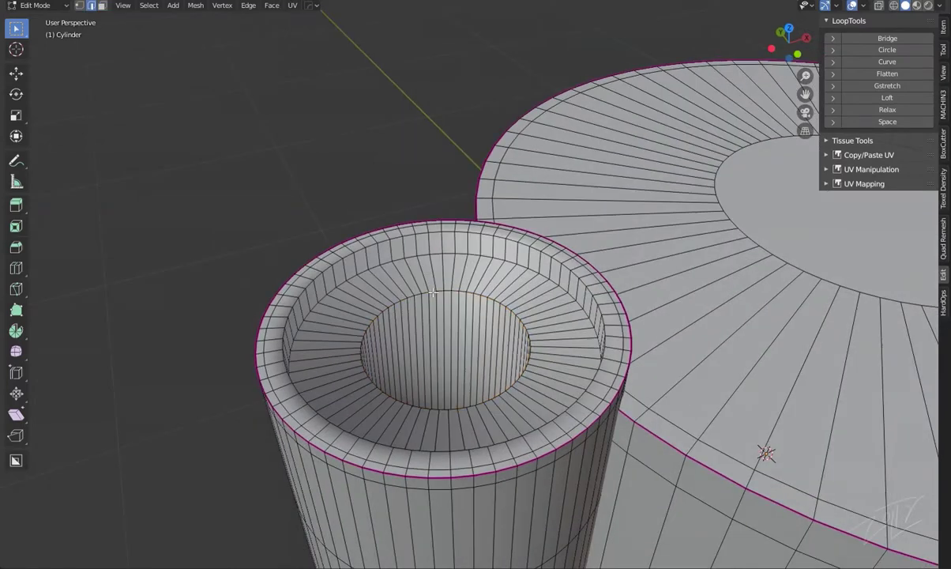
Fully crease the boss rim edges and mark them sharp.
left_click(699, 434)
key("ctrl+e")
left_click(457, 312)
middle_click_drag(457, 312, 577, 456)
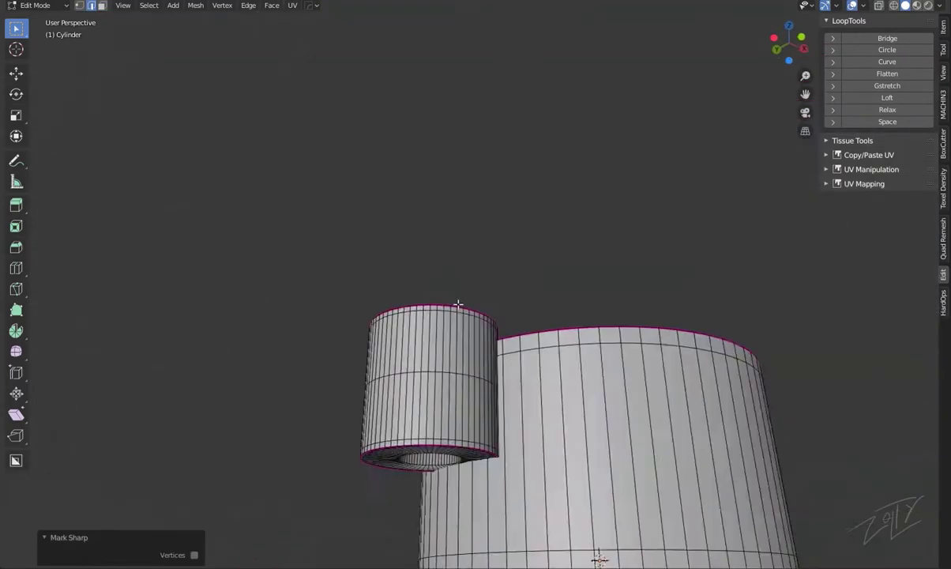
scroll(455, 313, "up", 5)
scroll(463, 304, "down", 3)
middle_click_drag(722, 451, 612, 214)
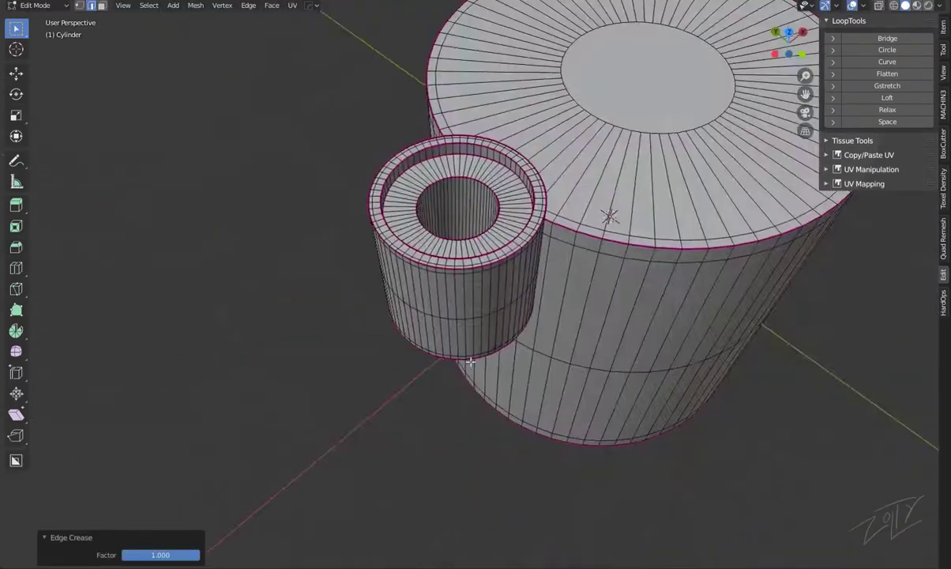
key("Tab")
mouse_move(479, 319)
middle_mouse_down()
mouse_move(439, 309)
mouse_move(484, 311)
mouse_move(376, 314)
middle_mouse_up()
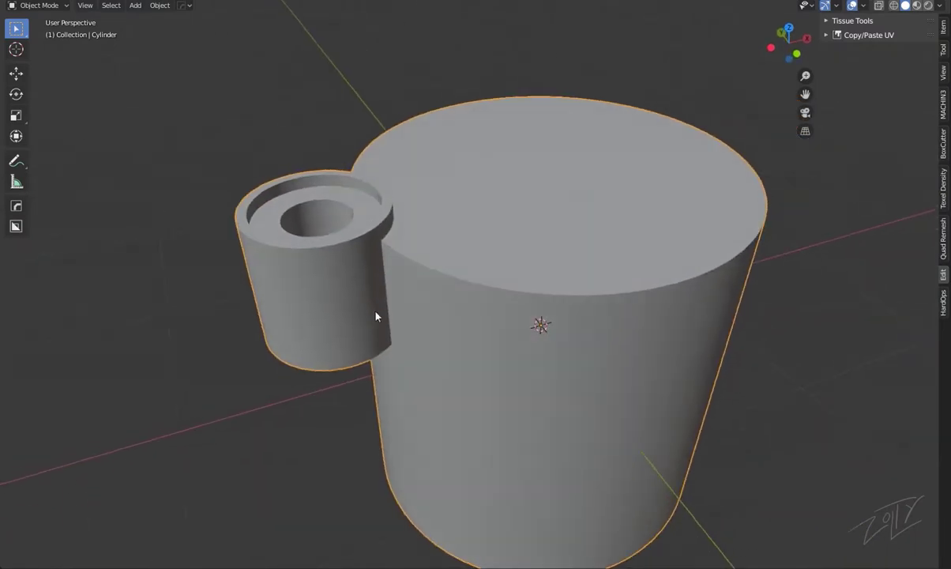
Separate the small boss into its own object.
key("Tab")
key("l")
key("p")
left_click(337, 304)
key("Tab")
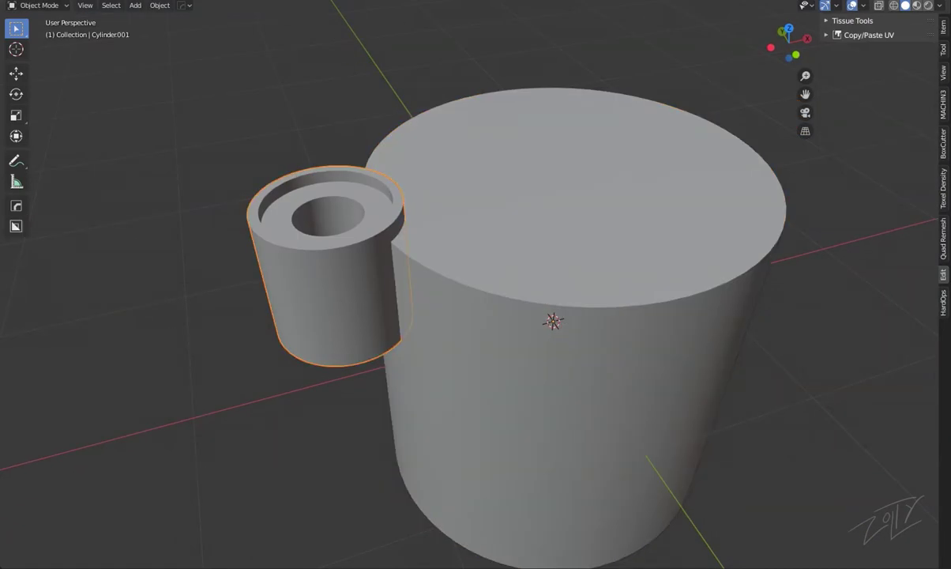
Add a Mirror modifier to copy the boss to the opposite side.
key("ctrl+shift+m")
left_click(862, 296)
scroll(553, 316, "down", 2)
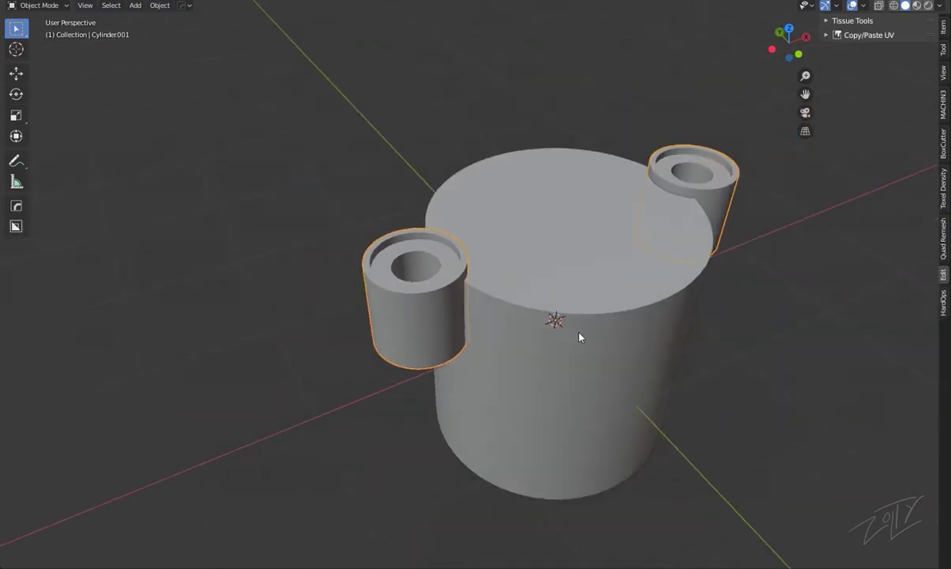
middle_click_drag(579, 324, 562, 272)
Extrude the main cylinder's inner top face downward, shrink it and inset the recess floor.
left_click(563, 272)
key("Tab")
key("3")
left_click(590, 231)
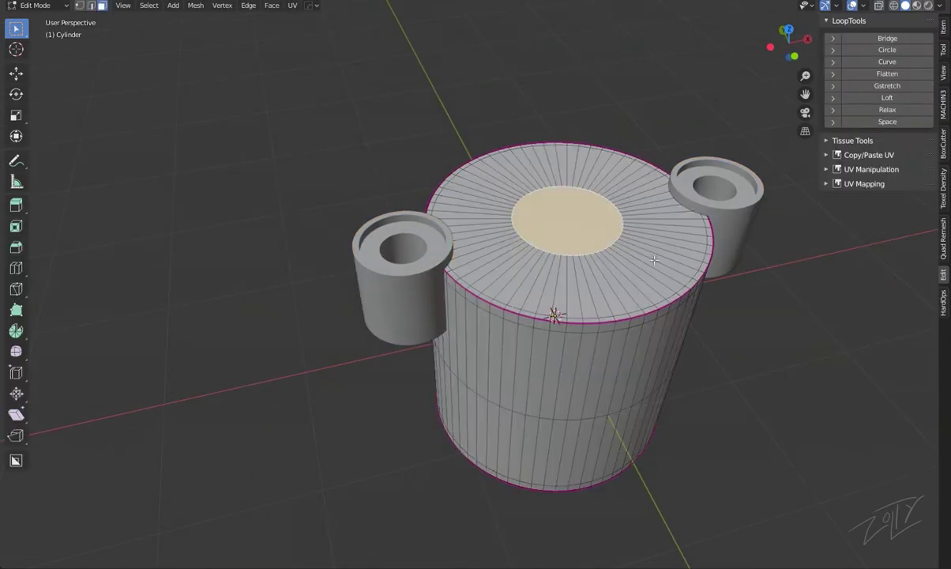
left_click(844, 330)
key("e")
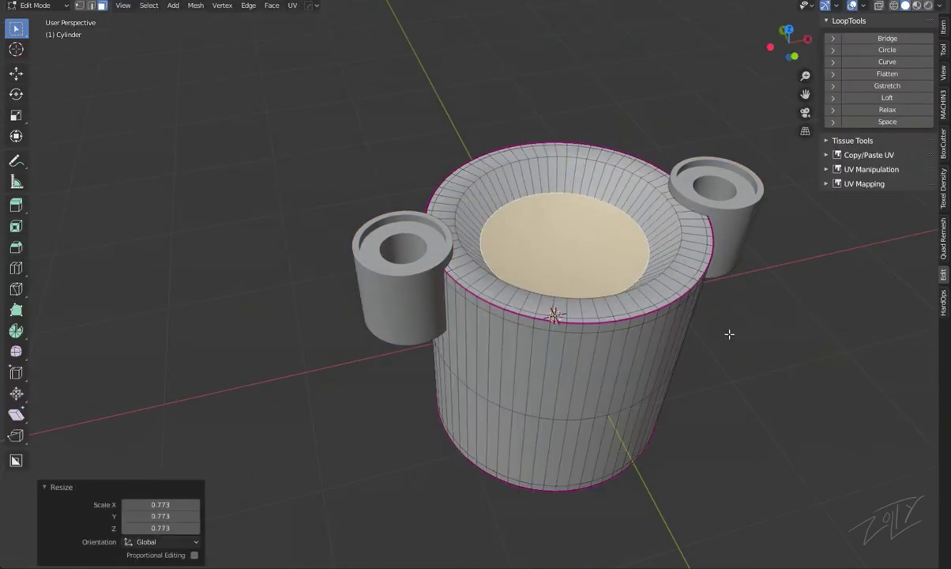
left_click(729, 334)
key("i")
left_click(585, 225)
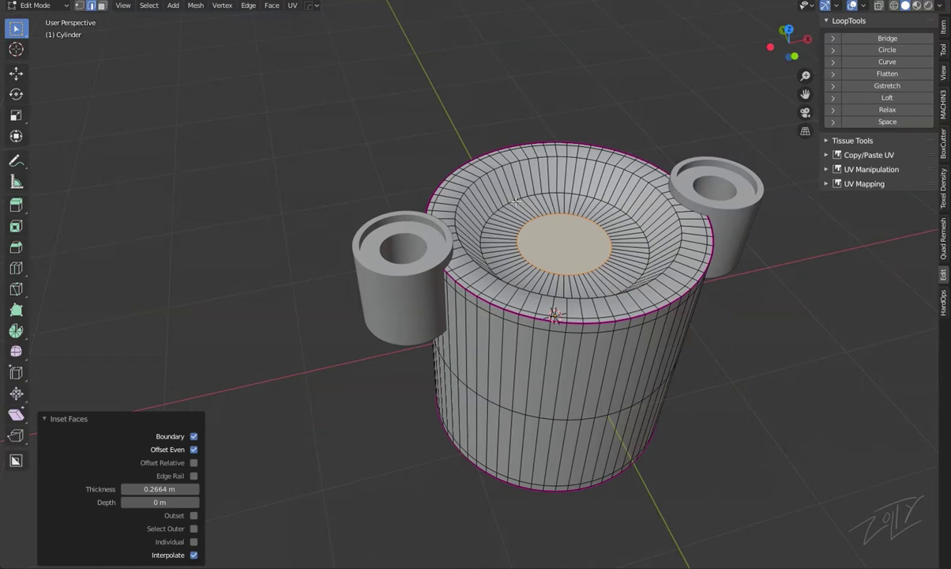
Fully crease the recess edges and mark them sharp.
key("alt+a")
left_click(746, 391)
key("ctrl+e")
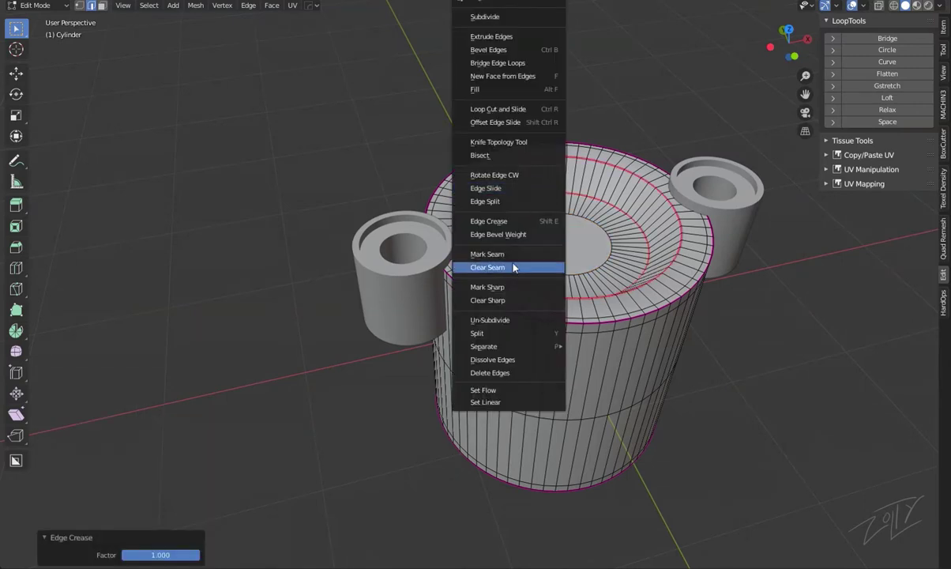
left_click(519, 341)
key("Tab")
scroll(543, 269, "down", 2)
scroll(543, 269, "up", 2)
mouse_move(543, 269)
middle_mouse_down()
mouse_move(554, 247)
mouse_move(533, 221)
mouse_move(599, 238)
mouse_move(513, 248)
mouse_move(526, 319)
mouse_move(539, 233)
mouse_move(568, 237)
middle_mouse_up()
Add a modifier to the main cylinder and toggle wireframe display.
key("ctrl+shift+m")
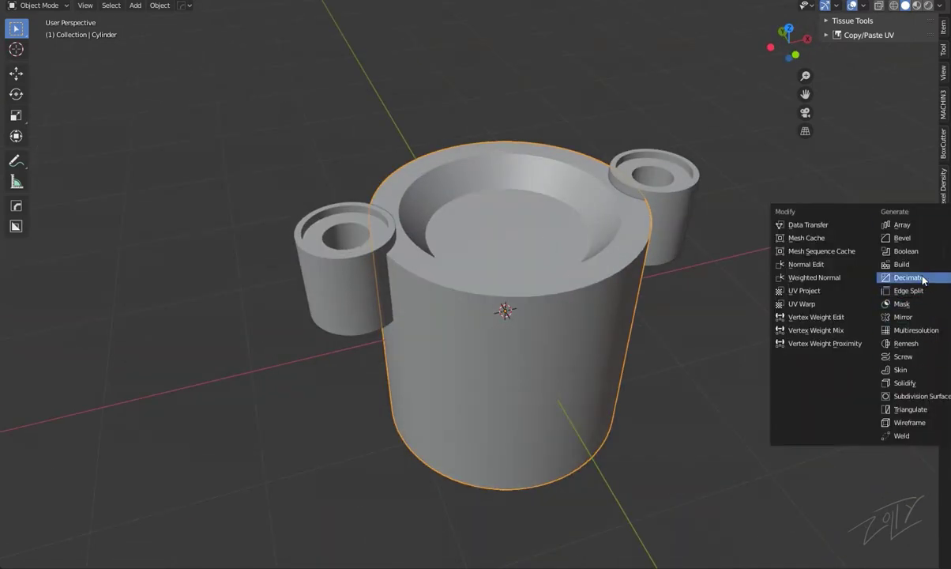
left_click(924, 396)
key("shift+z")
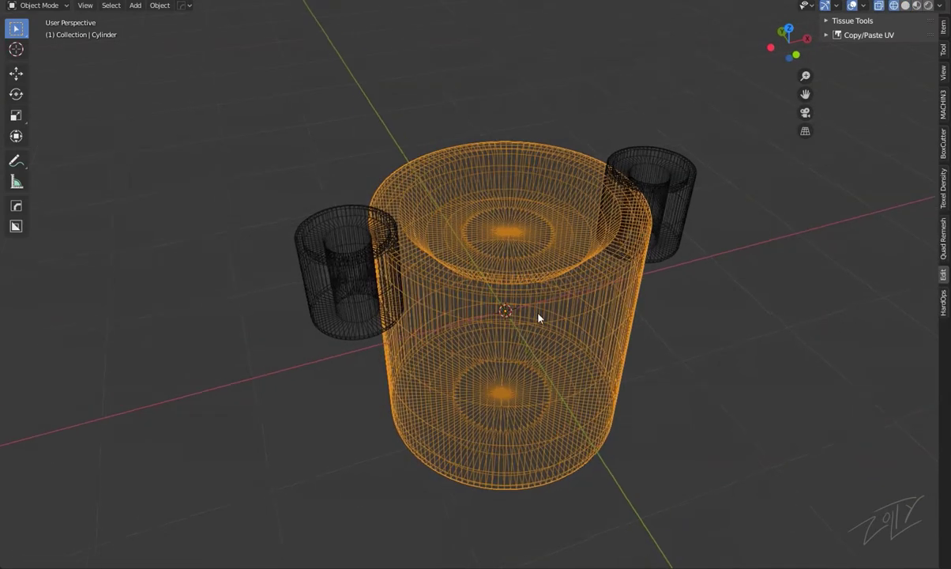
key("shift+z")
key("shift+z")
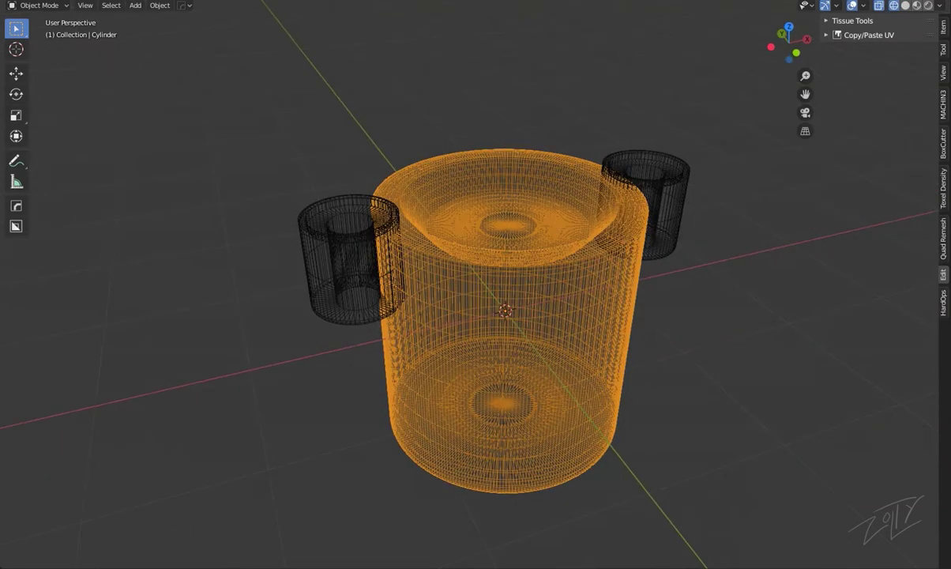
Add a Solidify modifier to both side bosses to give them wall thickness.
left_click(643, 182)
left_click(329, 303, "shift")
key("ctrl+shift+m")
left_click(919, 385)
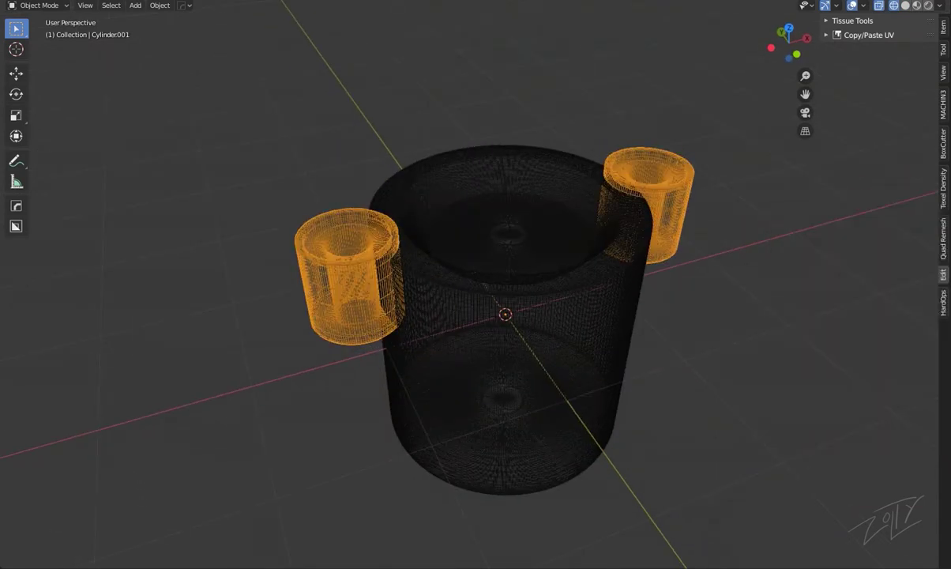
key("shift+z")
key("shift+z")
scroll(429, 265, "up", 2)
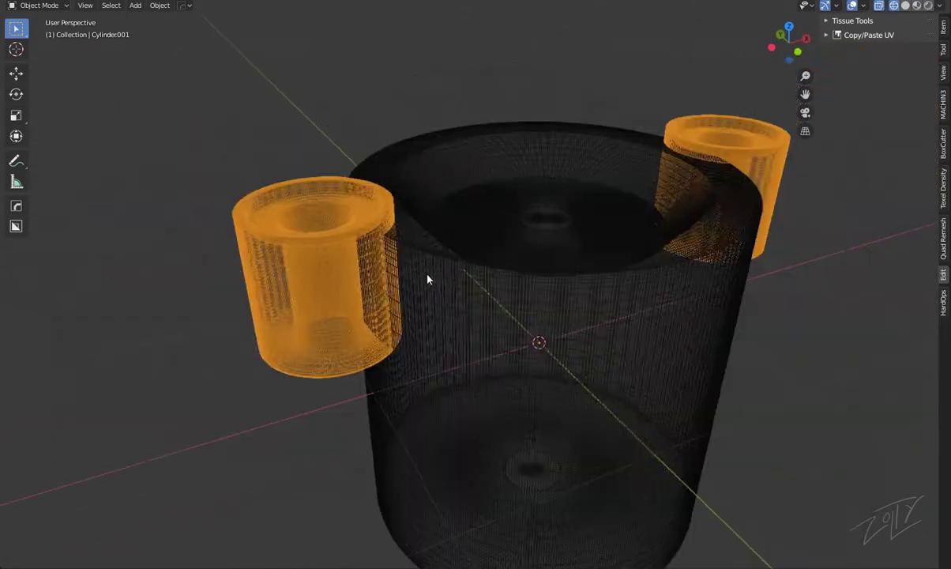
scroll(429, 276, "up", 2)
key("shift+z")
key("shift+z")
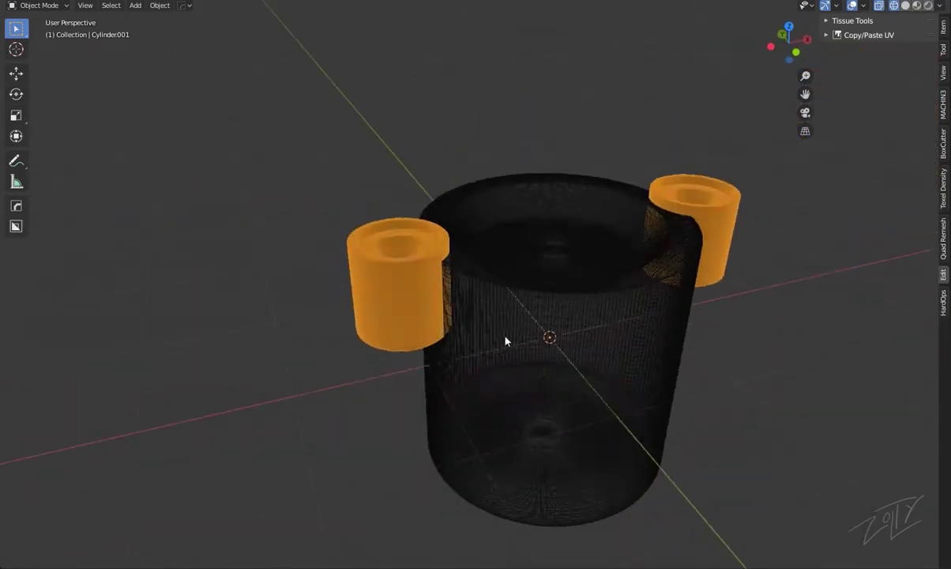
Join both bosses into the main cylinder with Ctrl+J, the cylinder active.
left_click(501, 350)
scroll(376, 317, "up", 3)
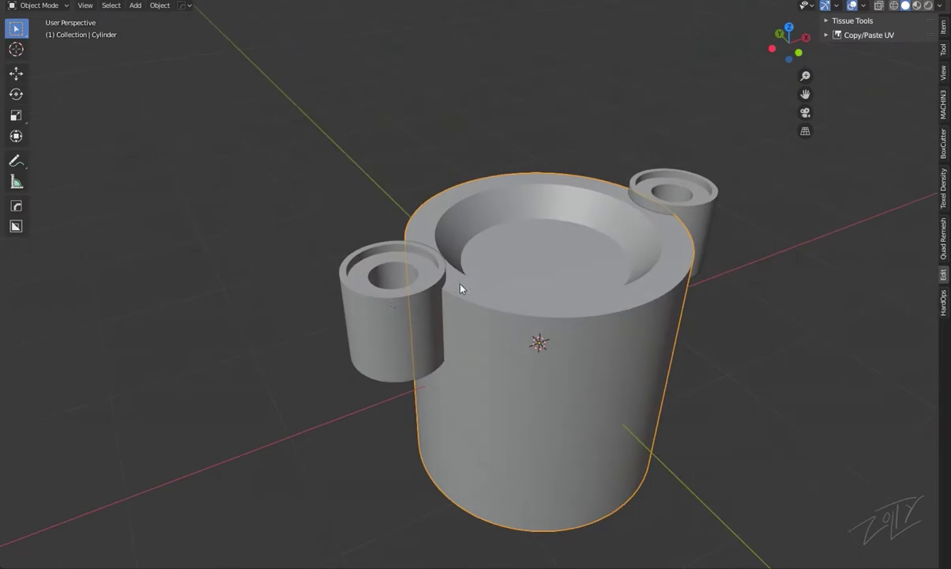
key("shift+z")
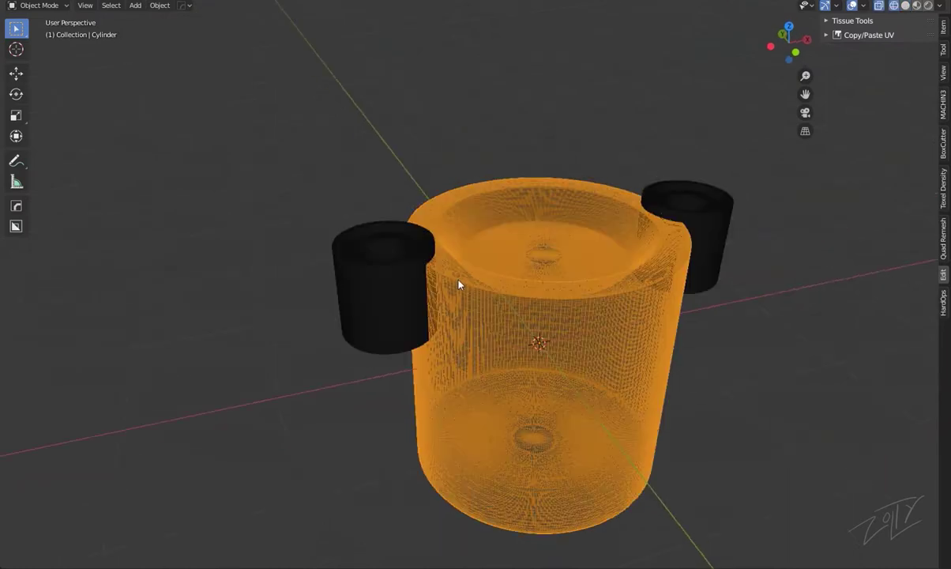
key("ctrl+i")
left_click(533, 353, "shift")
key("ctrl+j")
key("shift+z")
mouse_move(600, 325)
middle_mouse_down()
mouse_move(541, 288)
mouse_move(527, 262)
mouse_move(553, 290)
middle_mouse_up()
scroll(437, 290, "up", 2)
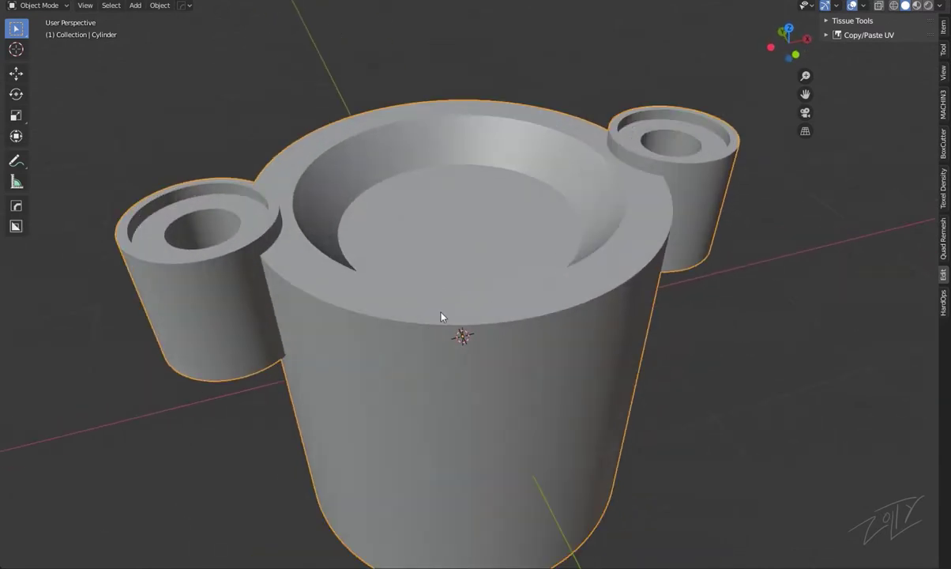
key("Tab")
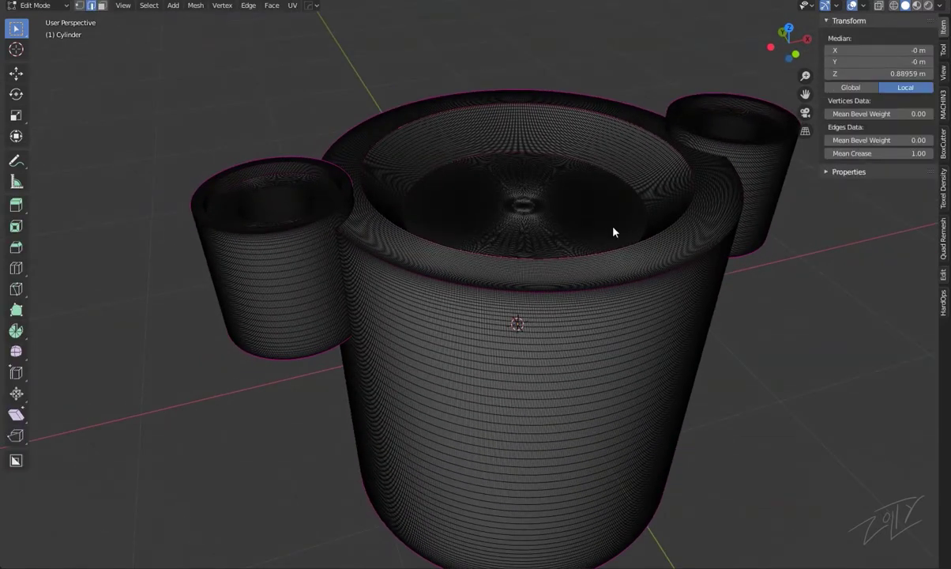
Try a voxel remesh in Sculpt Mode, then undo the blobby result.
key("Tab")
scroll(571, 277, "down", 2)
scroll(563, 283, "up", 2)
key("ctrl+Tab")
left_click(567, 355)
mouse_move(566, 355)
middle_mouse_down()
mouse_move(550, 264)
mouse_move(551, 273)
middle_mouse_up()
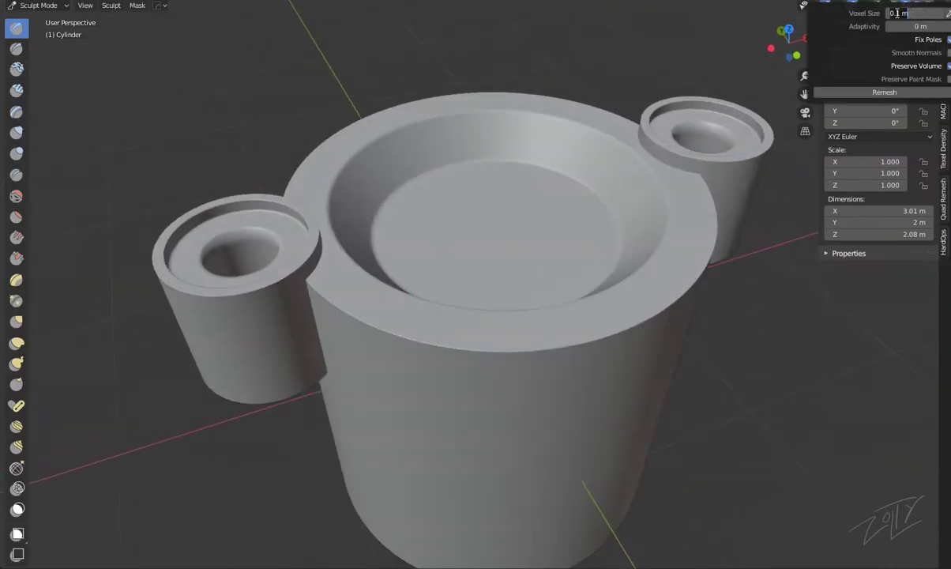
left_click(920, 93)
key("ctrl+z")
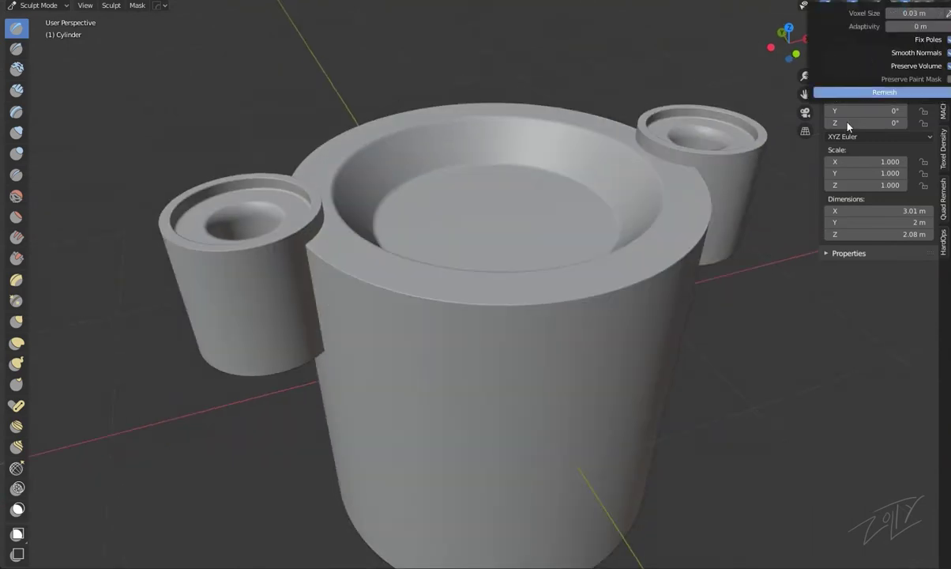
middle_click_drag(586, 202, 501, 197)
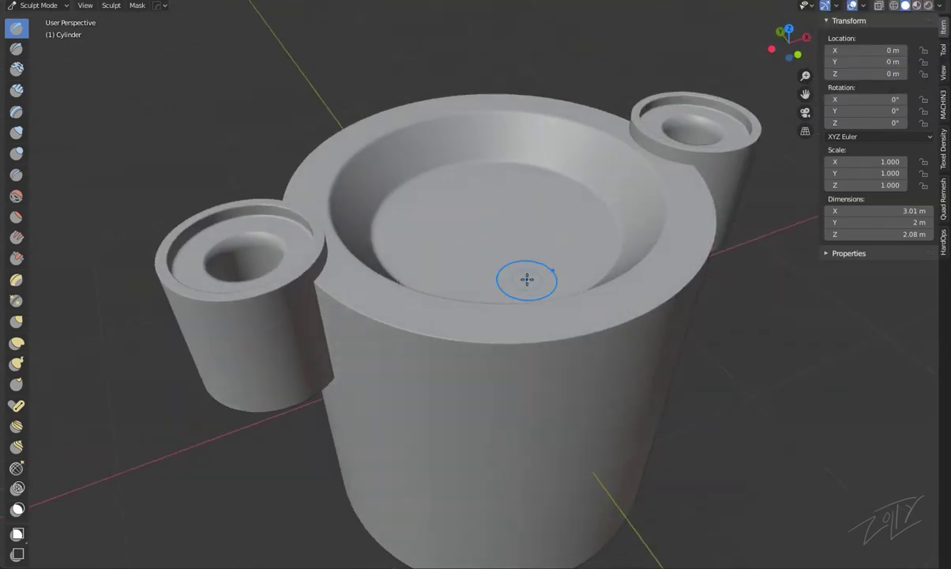
scroll(527, 279, "down", 5)
key("ctrl+Tab")
Scale the part by 3.427, apply rotation and scale, and remesh at 0.02 m voxels.
key("s")
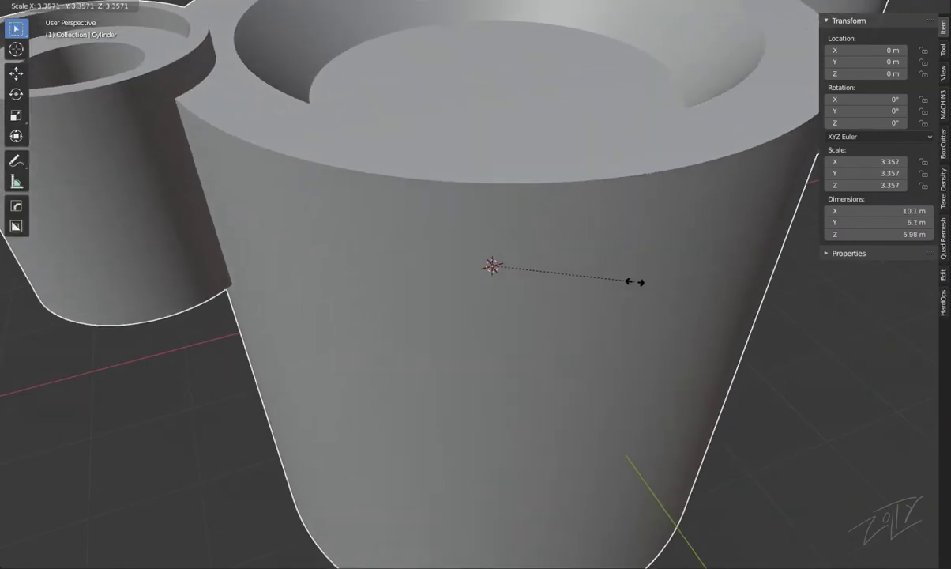
left_click(636, 282)
scroll(624, 276, "down", 5)
mouse_move(597, 261)
middle_mouse_down()
mouse_move(568, 248)
mouse_move(535, 278)
middle_mouse_up()
left_click(160, 4)
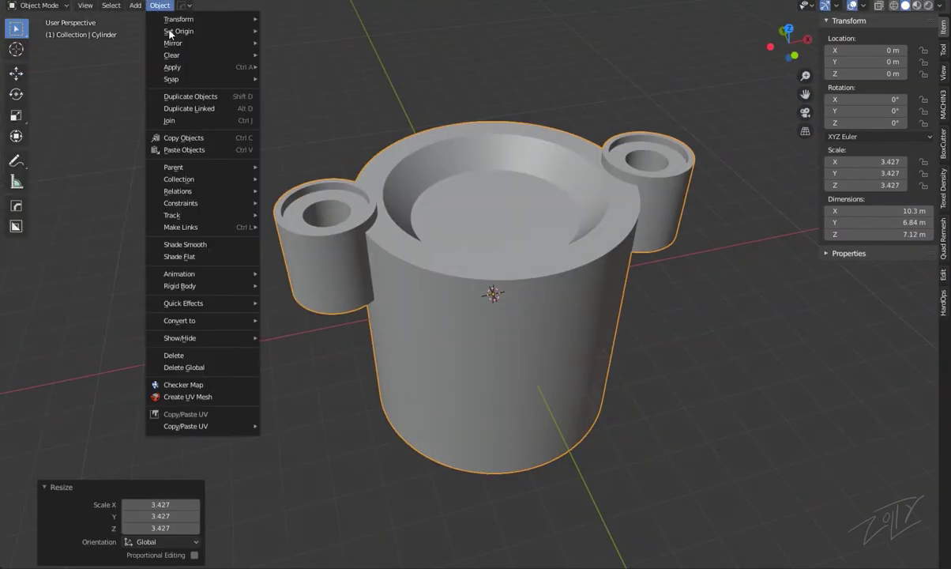
left_click(294, 111)
scroll(553, 220, "up", 3)
key("ctrl+Tab")
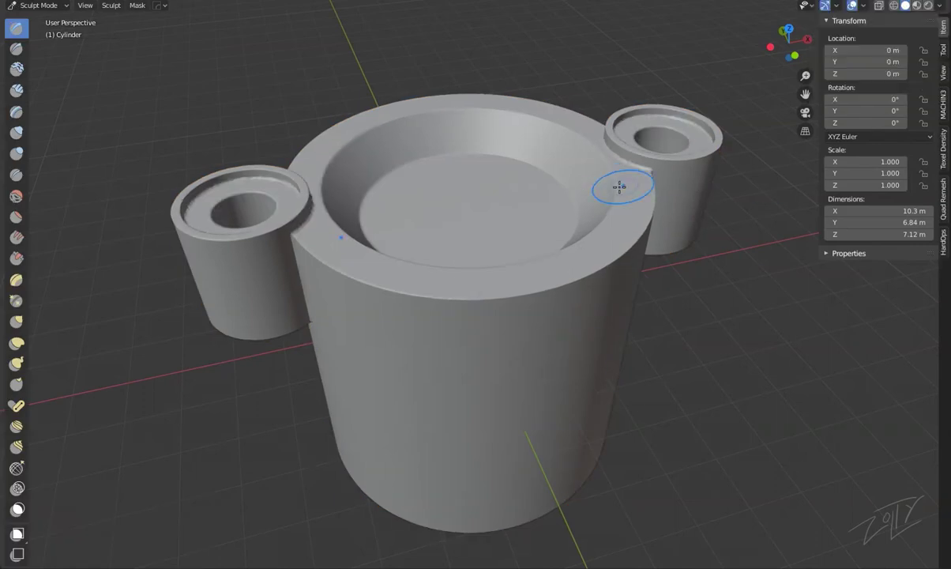
key("ctrl+r")
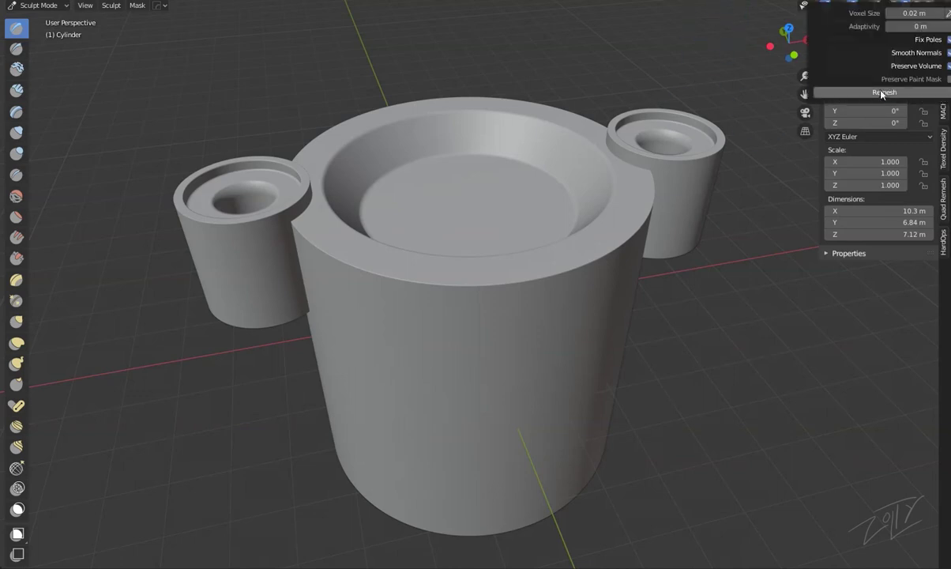
Switch to another sculpt brush and inspect the remeshed part from high, low and close to a side boss.
middle_click_drag(607, 255, 718, 74)
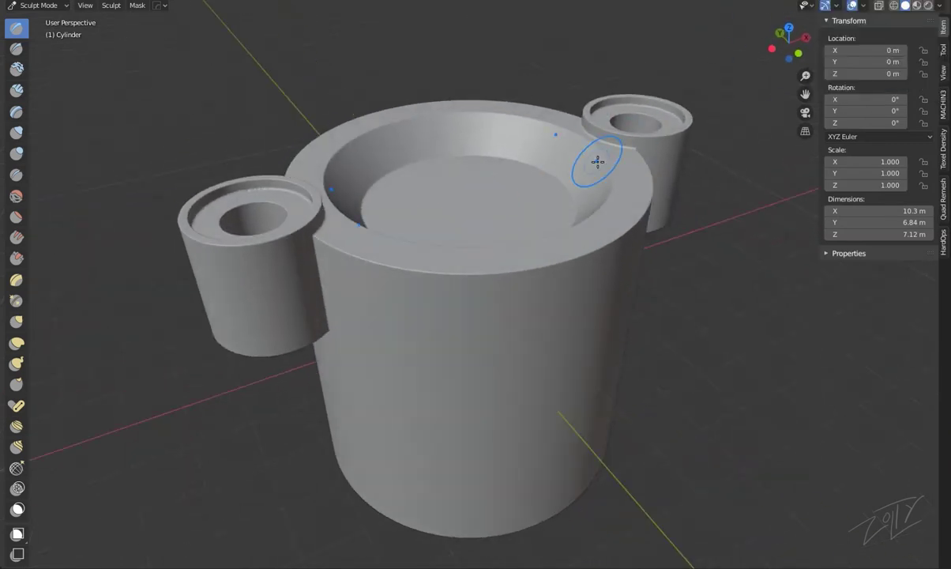
middle_click_drag(445, 284, 362, 245)
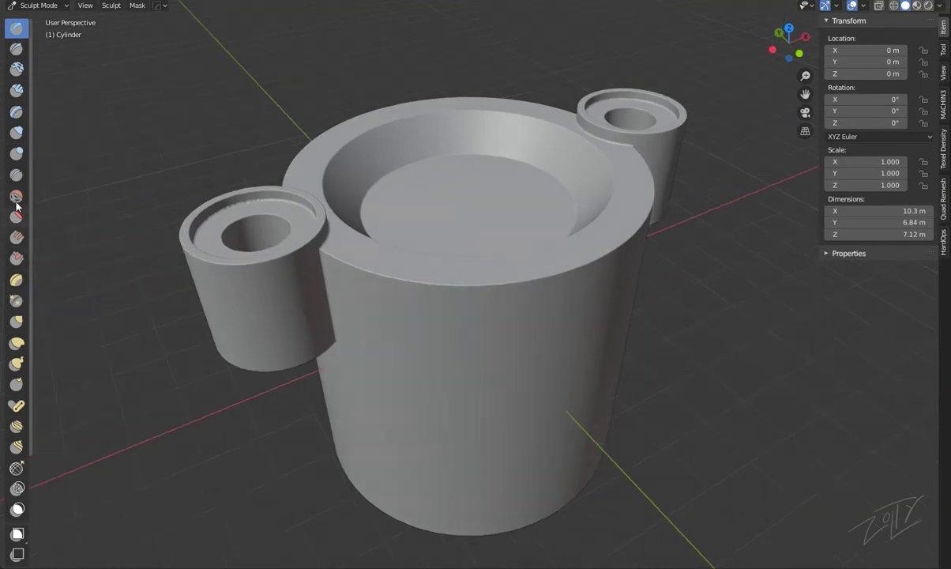
left_click(445, 44)
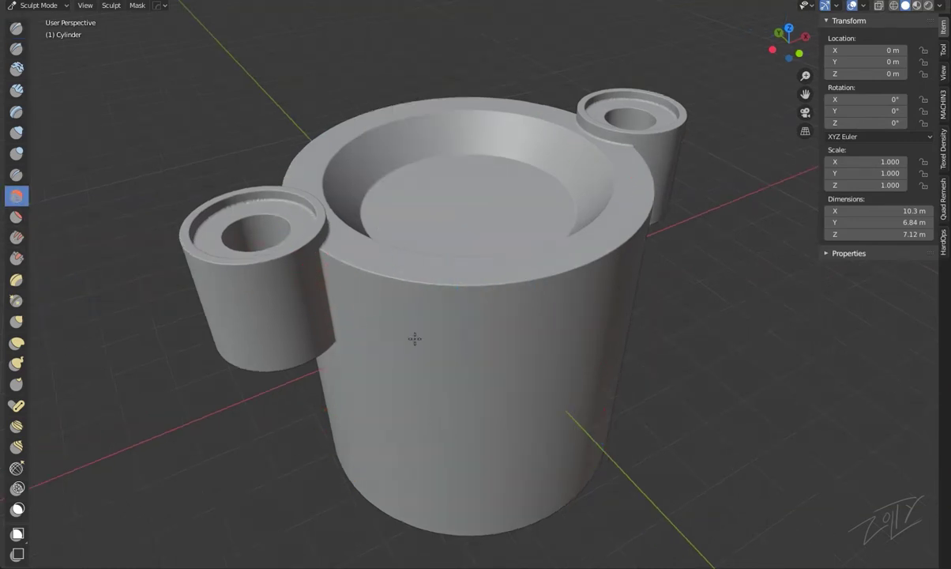
mouse_move(572, 251)
middle_mouse_down()
mouse_move(605, 269)
mouse_move(518, 291)
mouse_move(547, 268)
mouse_move(520, 332)
mouse_move(395, 378)
mouse_move(368, 325)
mouse_move(380, 246)
mouse_move(360, 199)
middle_mouse_up()
scroll(436, 194, "down", 5)
mouse_move(436, 194)
middle_mouse_down()
mouse_move(454, 208)
mouse_move(537, 167)
mouse_move(547, 208)
mouse_move(224, 261)
mouse_move(365, 124)
mouse_move(393, 212)
mouse_move(484, 244)
mouse_move(405, 231)
middle_mouse_up()
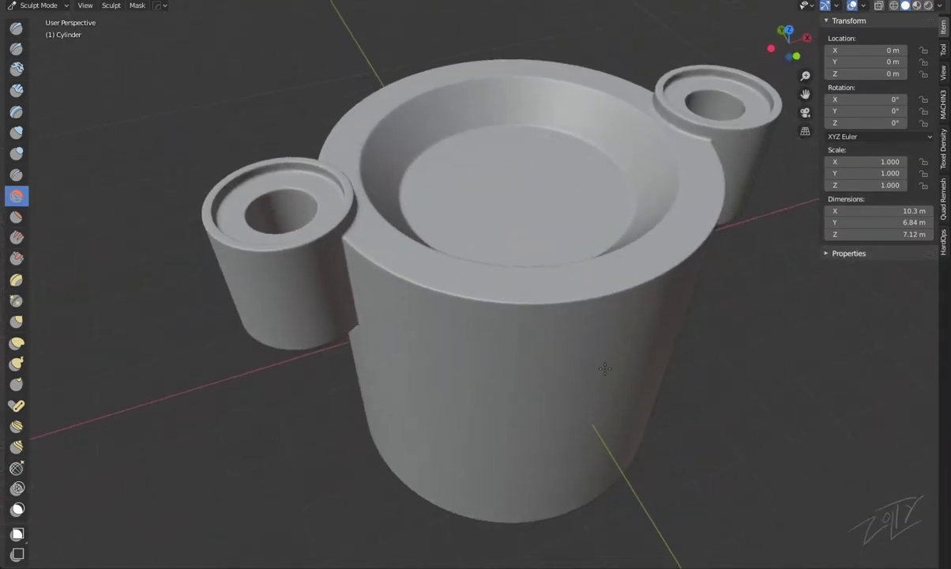
mouse_move(350, 277)
middle_mouse_down()
mouse_move(263, 179)
mouse_move(234, 237)
mouse_move(263, 282)
mouse_move(373, 154)
mouse_move(297, 287)
mouse_move(393, 334)
middle_mouse_up()
Return to Object Mode and draw a tall BoxCutter block on the top rim.
key("ctrl+Tab")
left_click(308, 287)
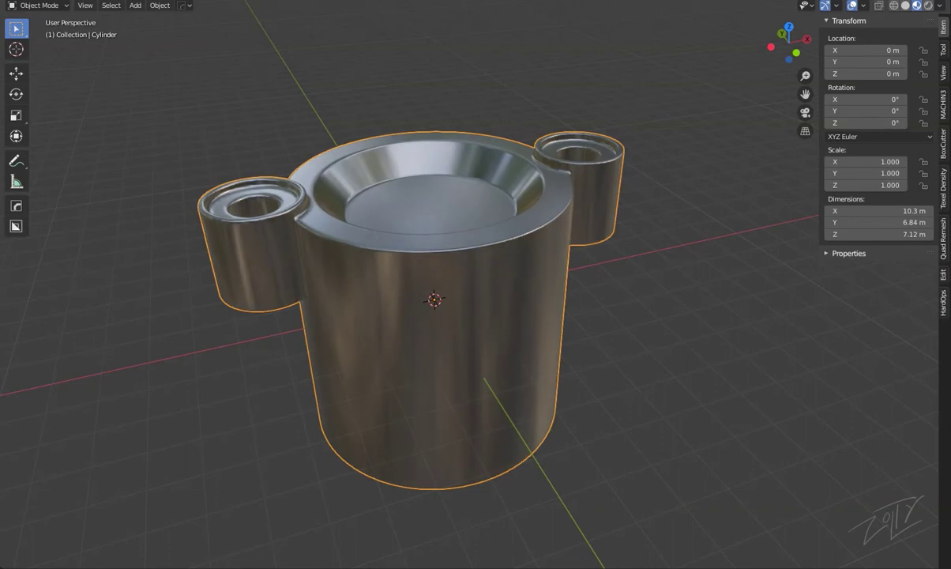
mouse_move(618, 341)
middle_mouse_down()
mouse_move(609, 377)
mouse_move(522, 314)
mouse_move(365, 407)
mouse_move(395, 377)
mouse_move(605, 287)
mouse_move(736, 334)
mouse_move(686, 318)
mouse_move(561, 221)
middle_mouse_up()
key("shift+a")
left_click(624, 204)
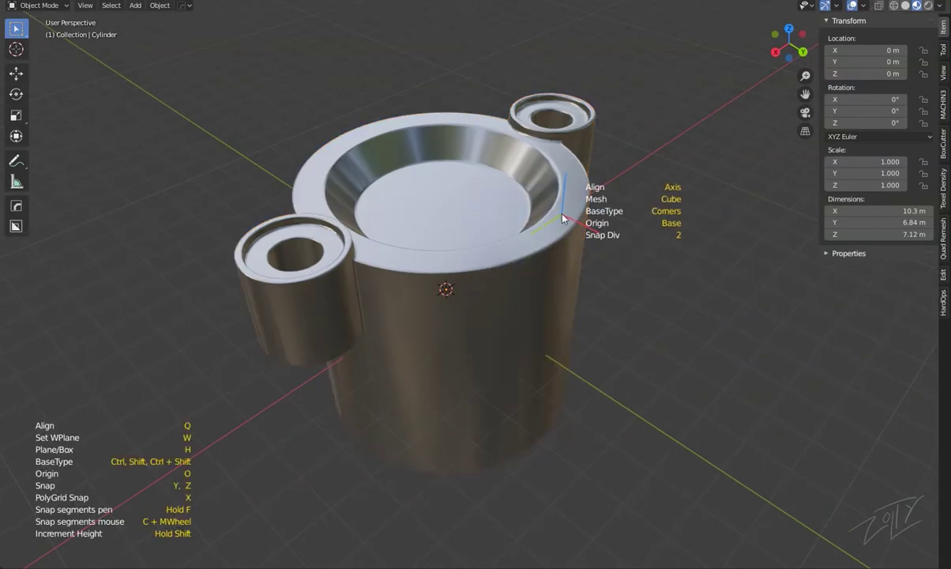
left_click(758, 163)
mouse_move(757, 164)
middle_mouse_down()
mouse_move(648, 263)
mouse_move(777, 300)
middle_mouse_up()
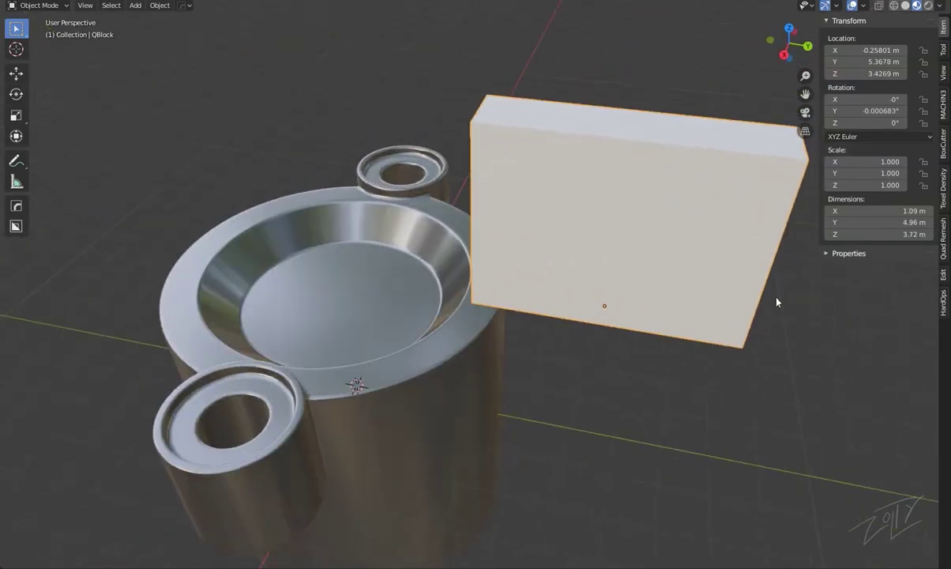
Move the block along Y and stretch it to 2.21 along Y across the rim.
key("g")
key("y")
left_click(527, 281)
key("s")
key("y")
left_click(584, 302)
mouse_move(584, 302)
middle_mouse_down()
mouse_move(358, 333)
mouse_move(327, 265)
mouse_move(414, 361)
middle_mouse_up()
Lower the block 0.551 m along Z and centre it along X from the top view.
key("g")
key("z")
left_click(390, 315)
key("KP_7")
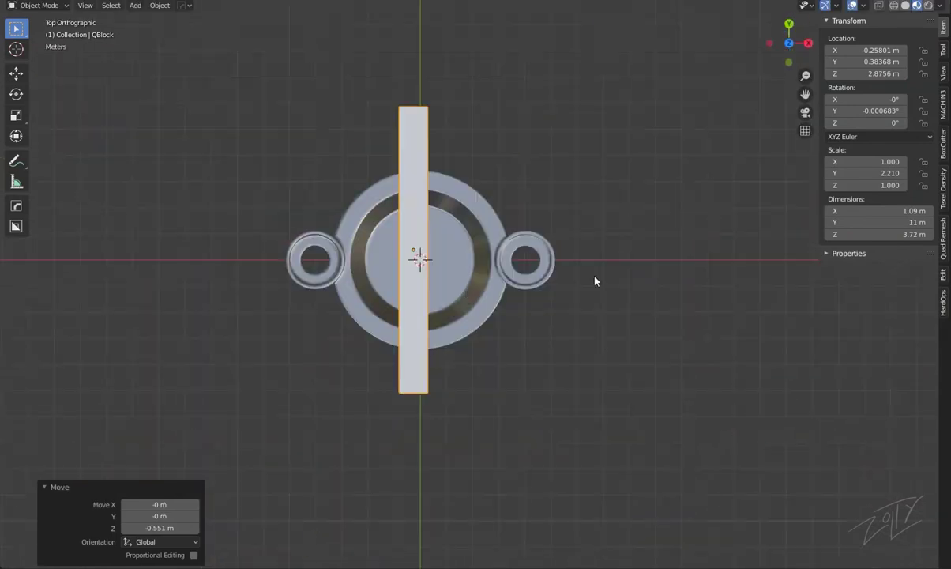
left_click(634, 295)
mouse_move(634, 296)
middle_mouse_down()
mouse_move(414, 357)
mouse_move(797, 241)
middle_mouse_up()
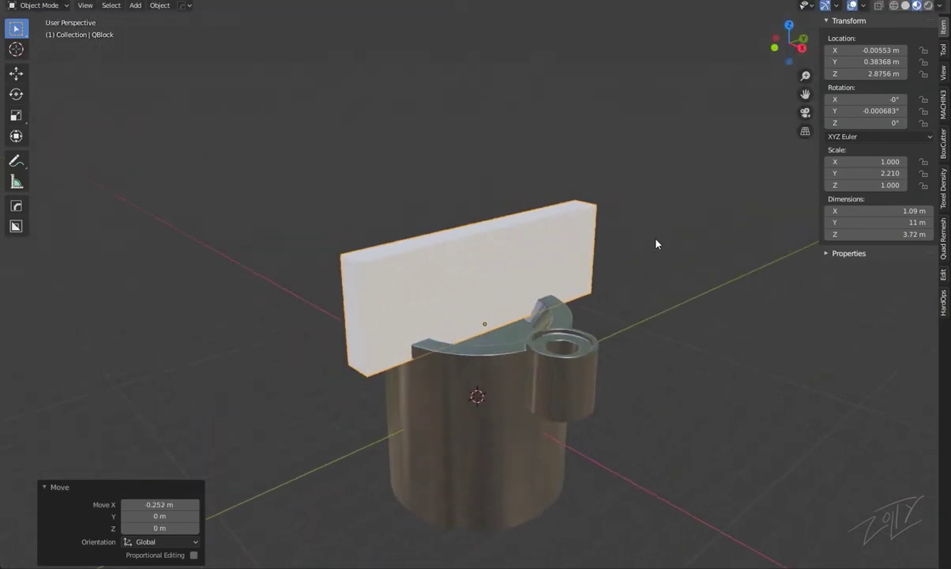
Restore the block's X scale to 1 and subtract it from the cylinder as a Difference boolean.
middle_click_drag(656, 244, 684, 225)
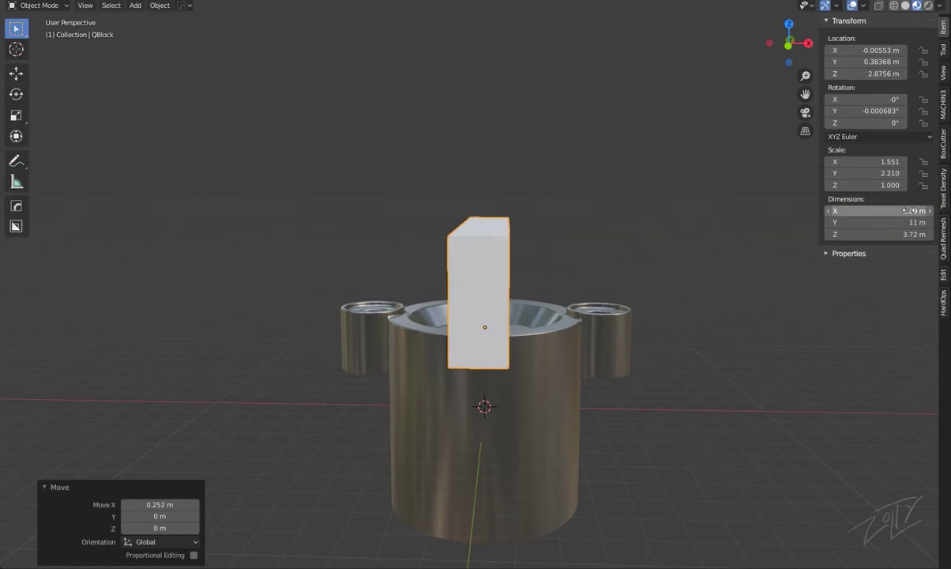
left_click_drag(909, 210, 869, 210)
middle_click_drag(790, 213, 618, 200)
mouse_move(453, 310)
middle_mouse_down()
mouse_move(484, 288)
mouse_move(488, 302)
mouse_move(476, 283)
mouse_move(501, 318)
mouse_move(615, 325)
mouse_move(491, 329)
middle_mouse_up()
key("ctrl+KP_Subtract")
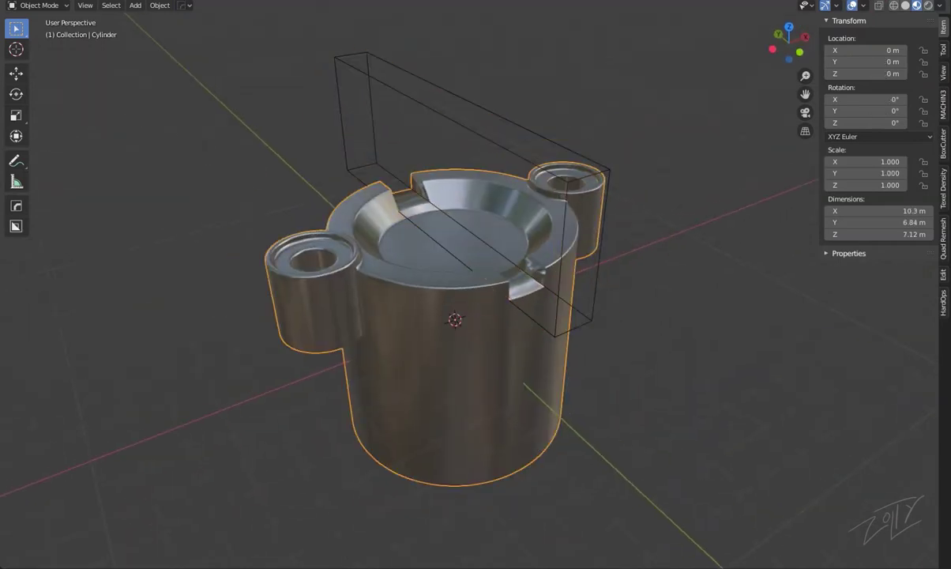
mouse_move(381, 258)
middle_mouse_down()
mouse_move(484, 270)
mouse_move(447, 282)
mouse_move(409, 248)
mouse_move(575, 299)
mouse_move(565, 340)
mouse_move(534, 303)
mouse_move(295, 336)
mouse_move(267, 361)
mouse_move(333, 340)
mouse_move(361, 312)
mouse_move(330, 333)
middle_mouse_up()
Hide the cutter block, then select the cylinder and enter its edit mode.
left_click(484, 270)
key("h")
scroll(511, 244, "up", 5)
left_click(267, 361)
key("Tab")
middle_click_drag(500, 352, 530, 318)
Put the cylinder in Sculpt Mode and view the notches with metallic material preview shading.
key("ctrl+Tab")
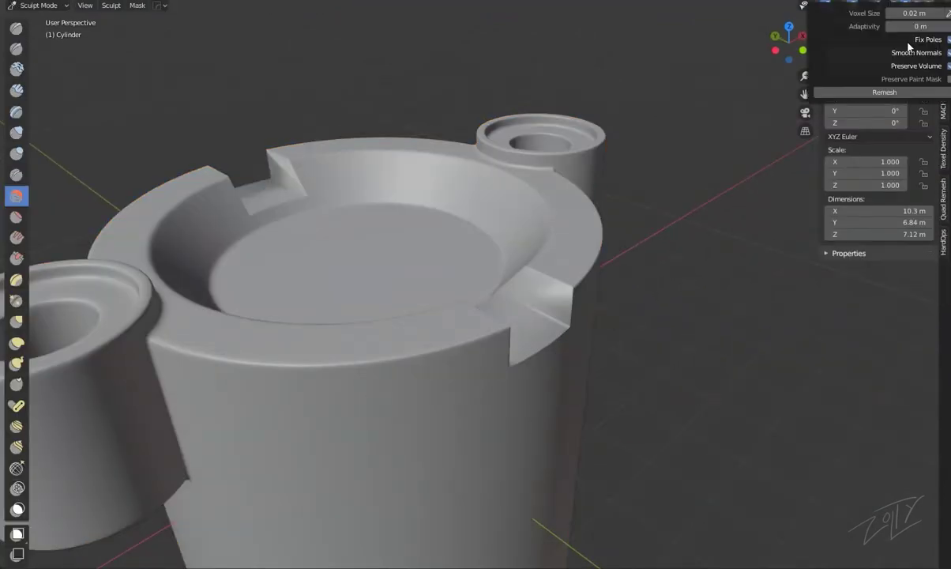
mouse_move(513, 318)
middle_mouse_down()
mouse_move(686, 272)
mouse_move(598, 333)
middle_mouse_up()
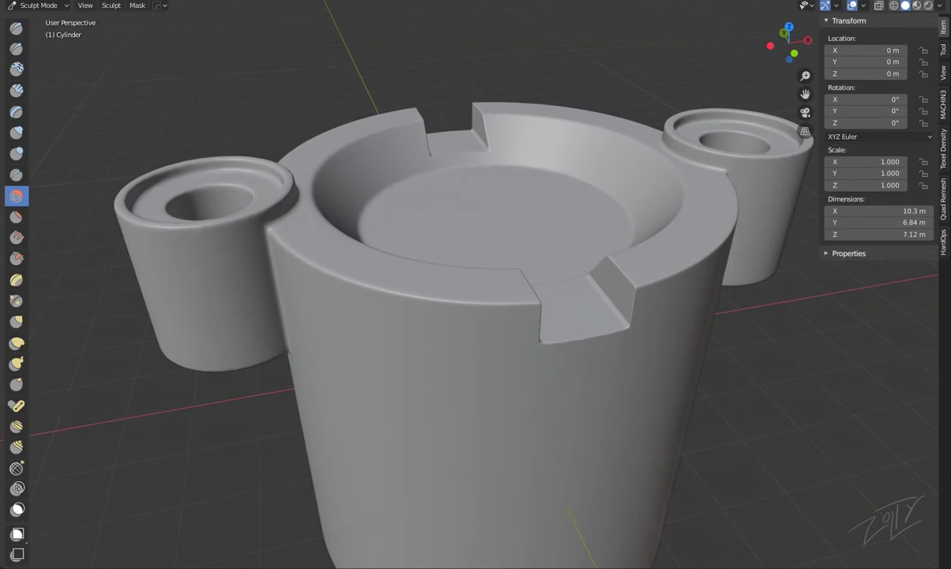
mouse_move(846, 541)
middle_mouse_down()
mouse_move(534, 275)
mouse_move(518, 280)
middle_mouse_up()
scroll(518, 285, "down", 3)
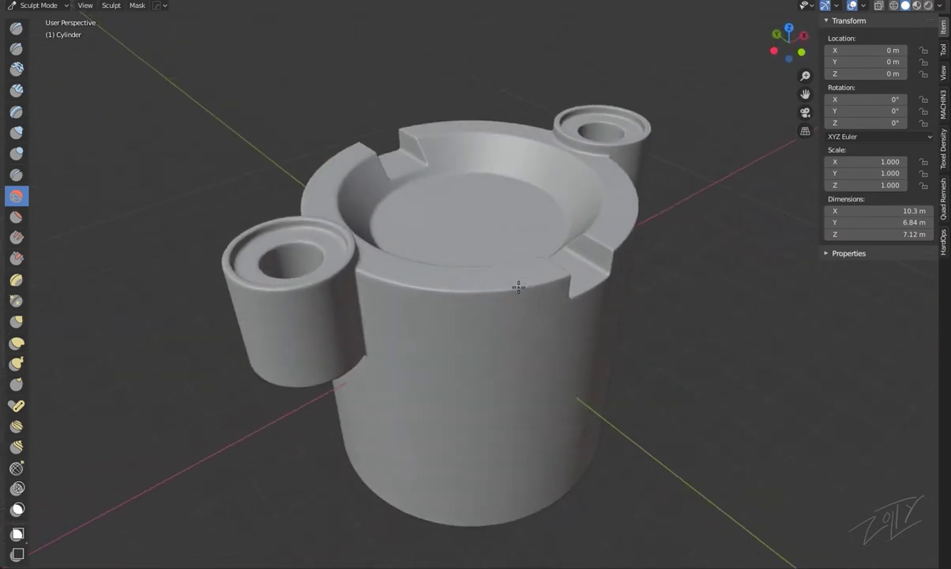
key("z")
middle_click_drag(314, 388, 295, 383)
Return to Object Mode and reapply metallic material preview shading to the notched part.
left_click(156, 420)
mouse_move(384, 396)
middle_mouse_down()
mouse_move(444, 355)
mouse_move(406, 378)
mouse_move(573, 361)
mouse_move(544, 303)
mouse_move(418, 312)
mouse_move(342, 354)
mouse_move(355, 436)
middle_mouse_up()
key("z")
scroll(573, 361, "up", 3)
key("z")
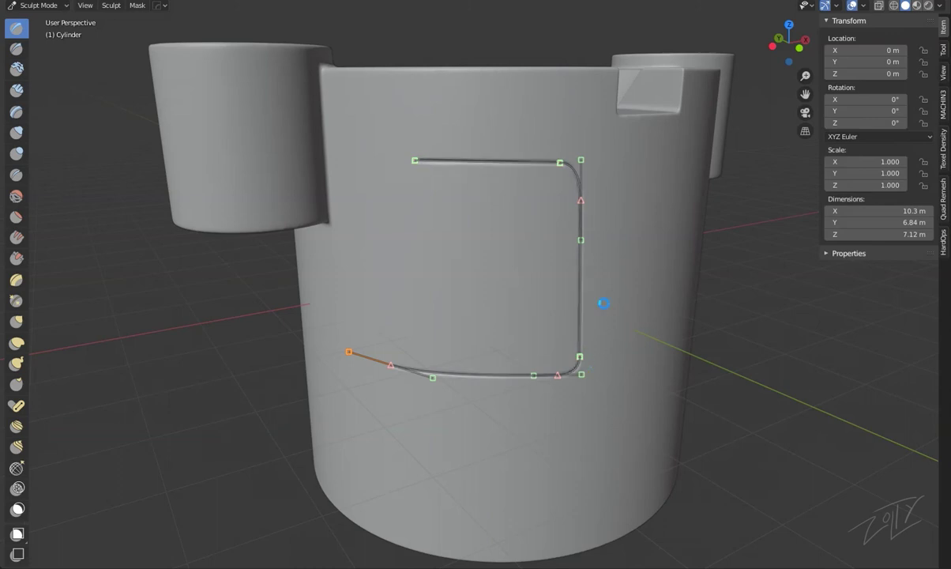
Carve a groove along the drawn curve, then give another brush the Curve stroke method.
key("Return")
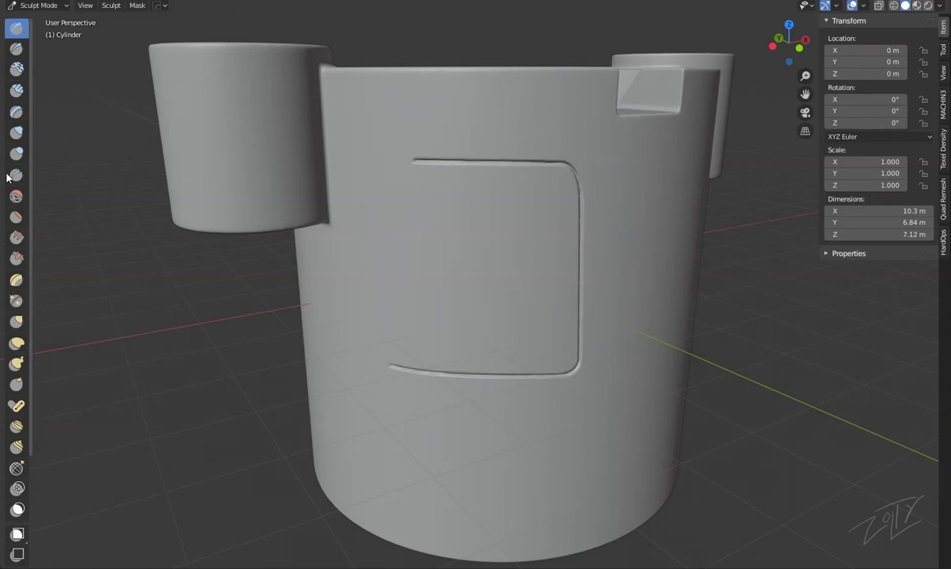
left_click(16, 300)
key("e")
left_click(480, 14)
left_click(483, 109)
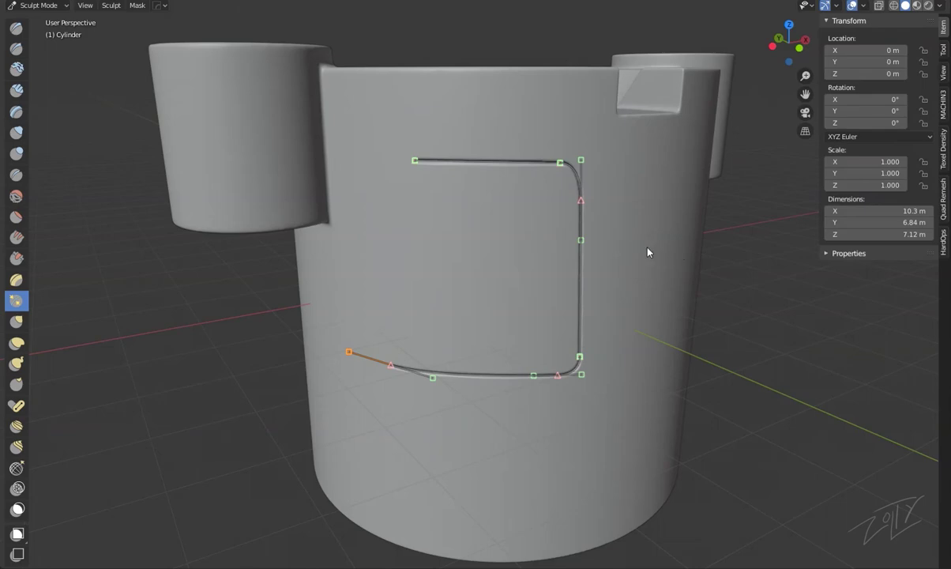